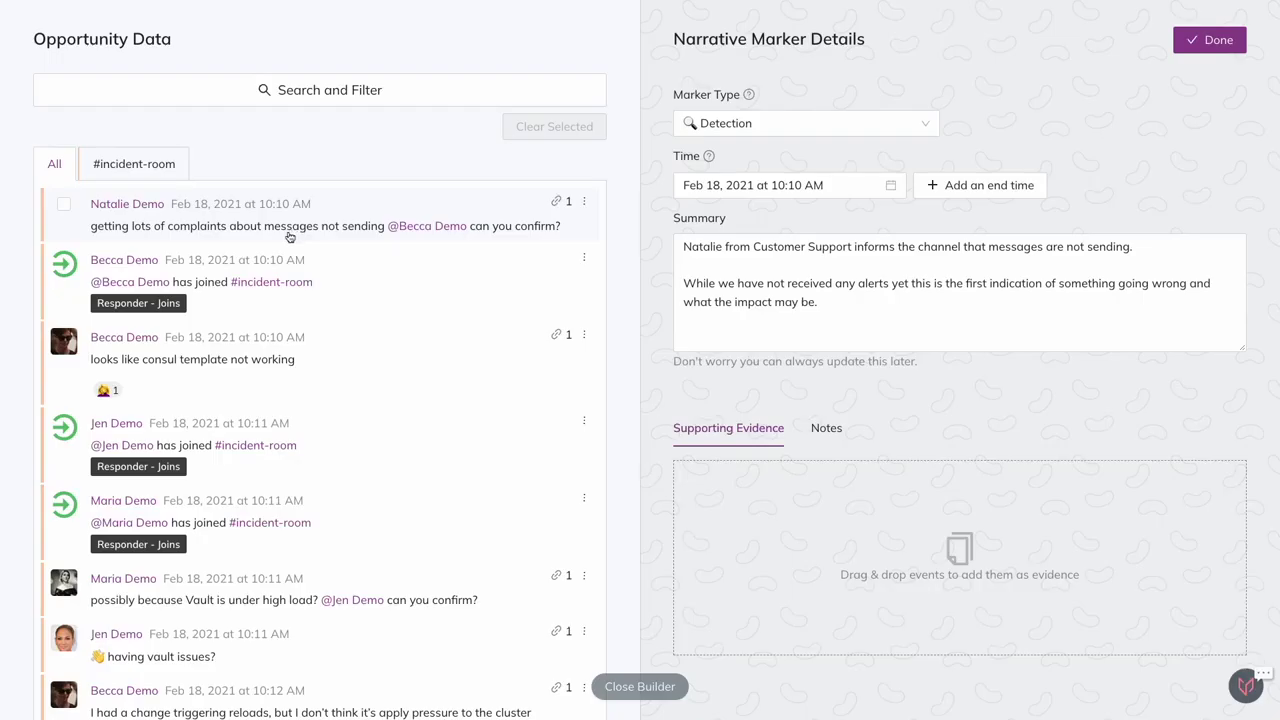
Attach the message about complaints of messages not sending as supporting evidence to the Detection marker and finish the marker
{"action": "left_click_drag", "start_coordinate": [289, 236], "coordinate": [962, 550]}
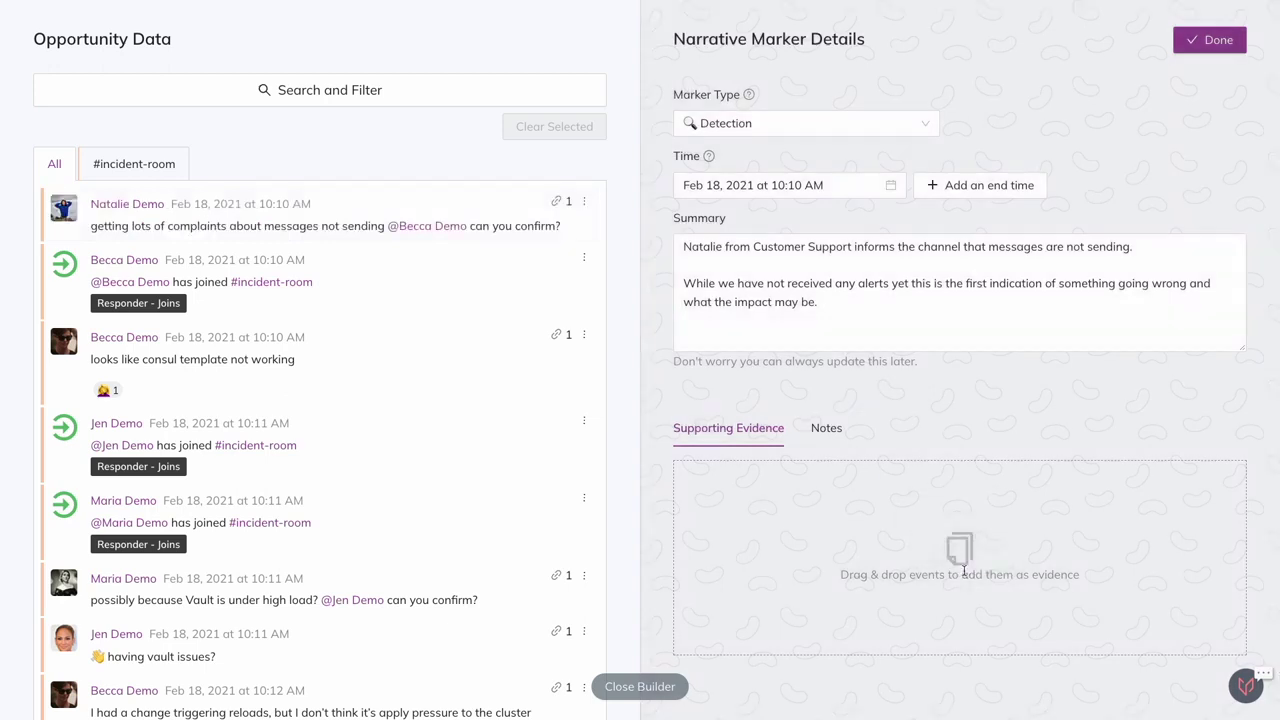
{"action": "left_click", "coordinate": [1212, 42]}
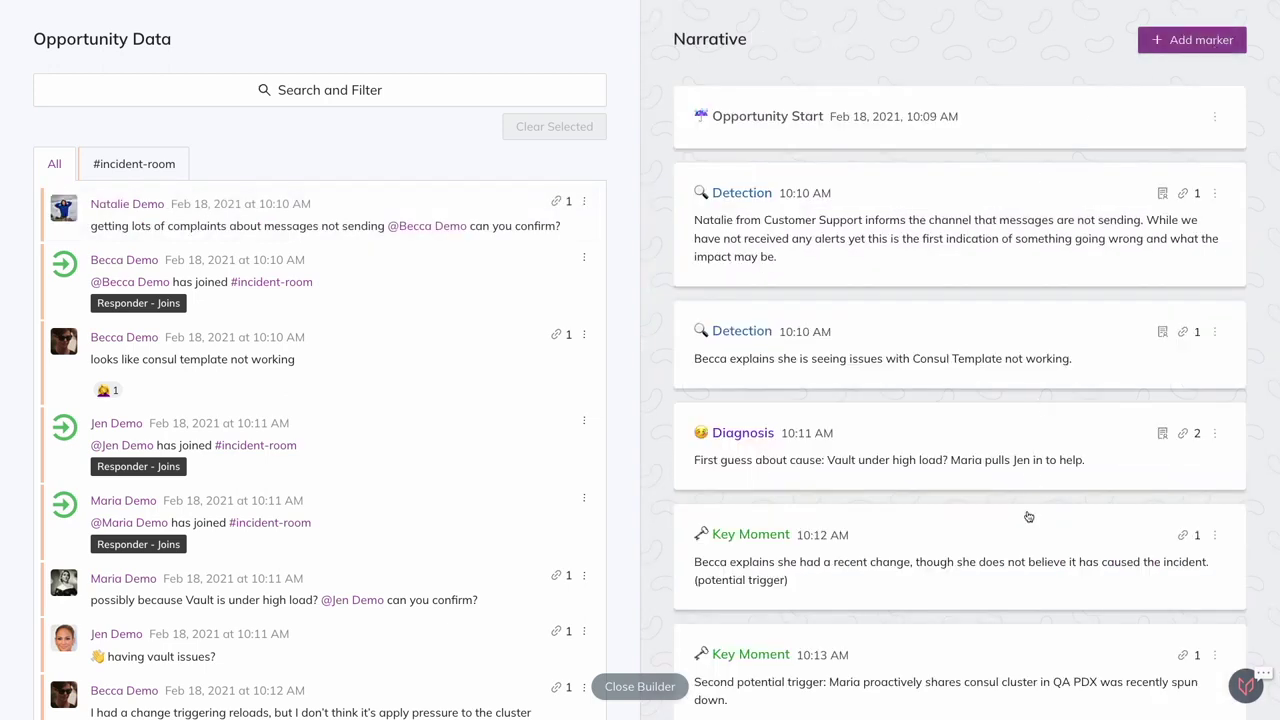
Leave the narrative builder and open the export preview of the incident report
{"action": "left_click", "coordinate": [636, 687]}
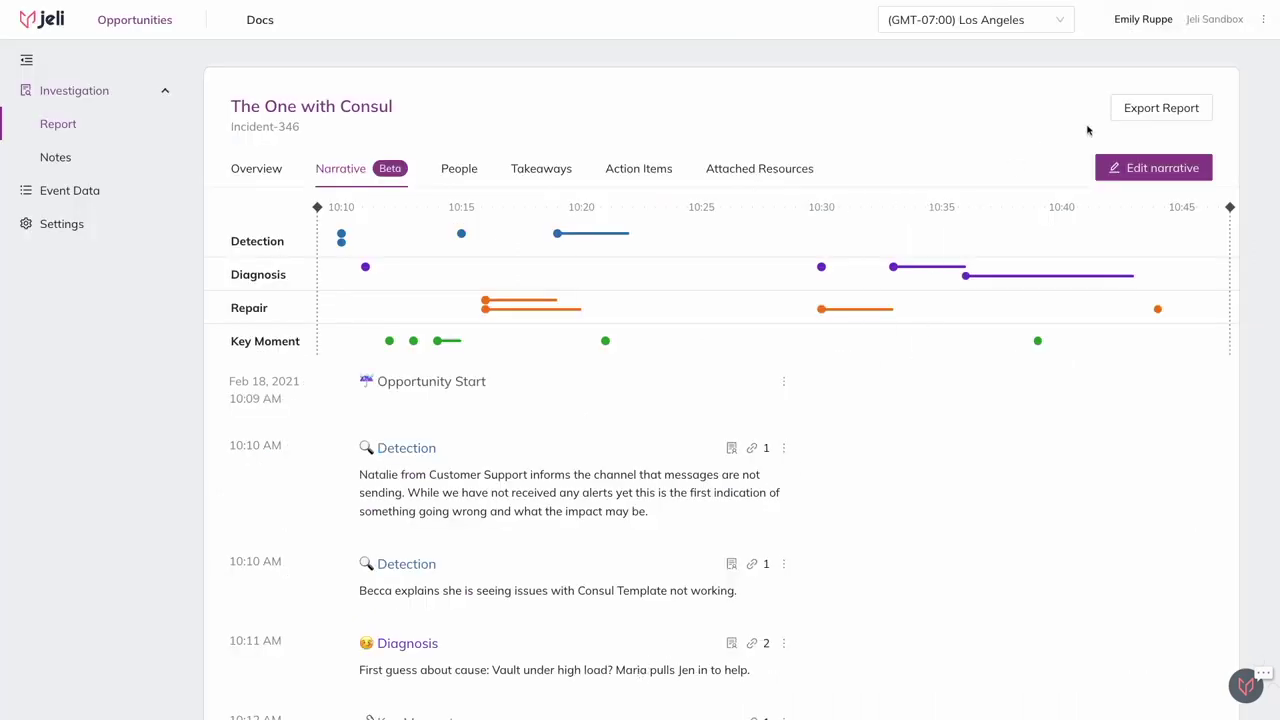
{"action": "left_click", "coordinate": [1127, 110]}
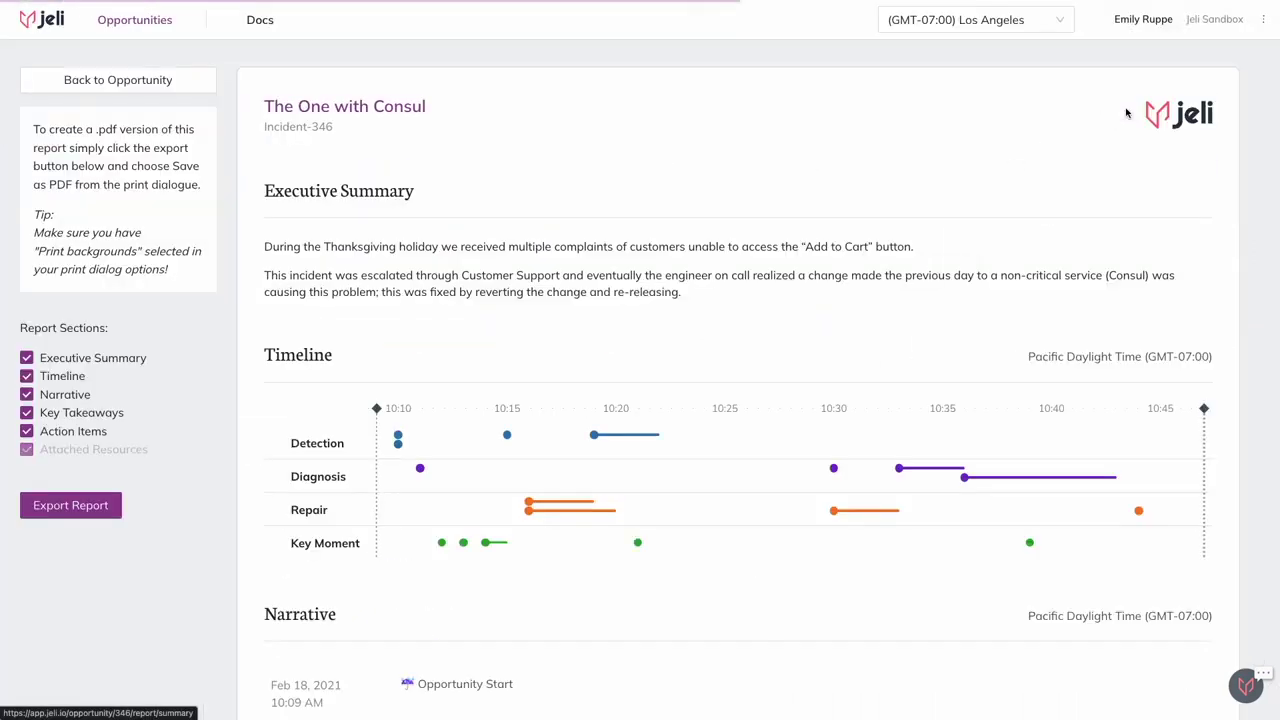
Return to the opportunities list and filter it by the participant who reported the message complaints
{"action": "left_click", "coordinate": [150, 24]}
{"action": "left_click", "coordinate": [280, 132]}
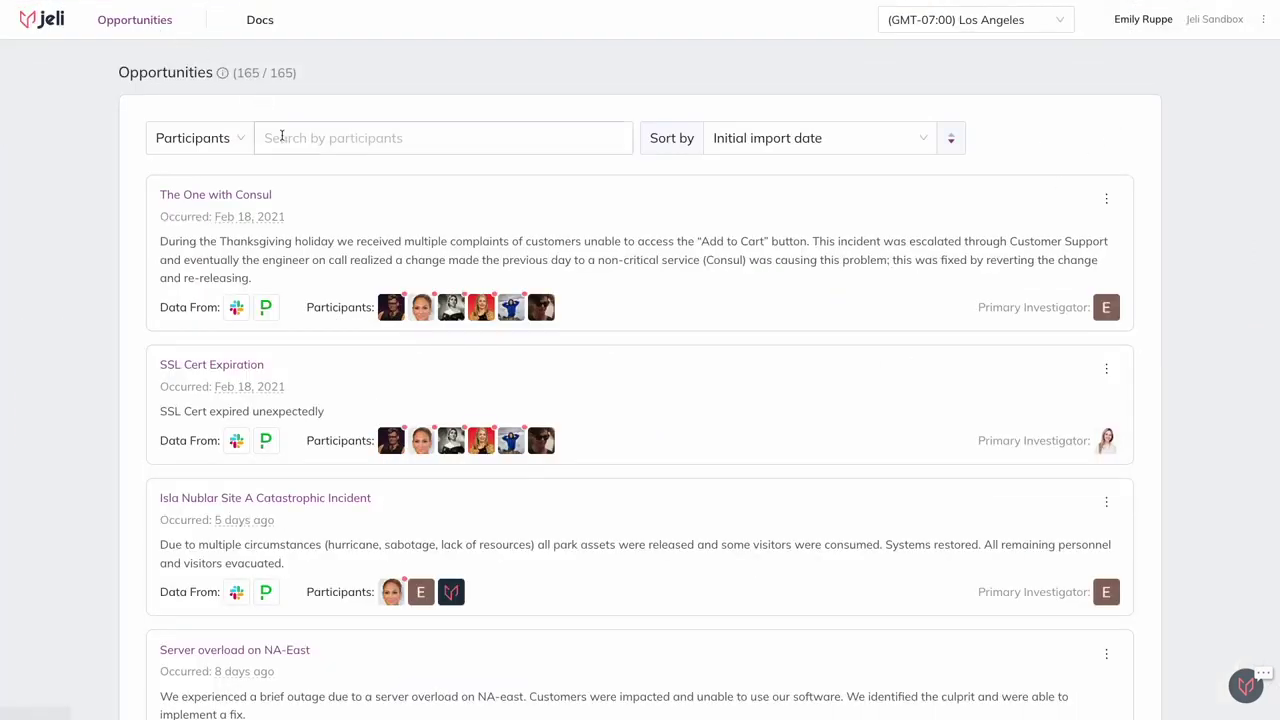
{"action": "left_click", "coordinate": [336, 204]}
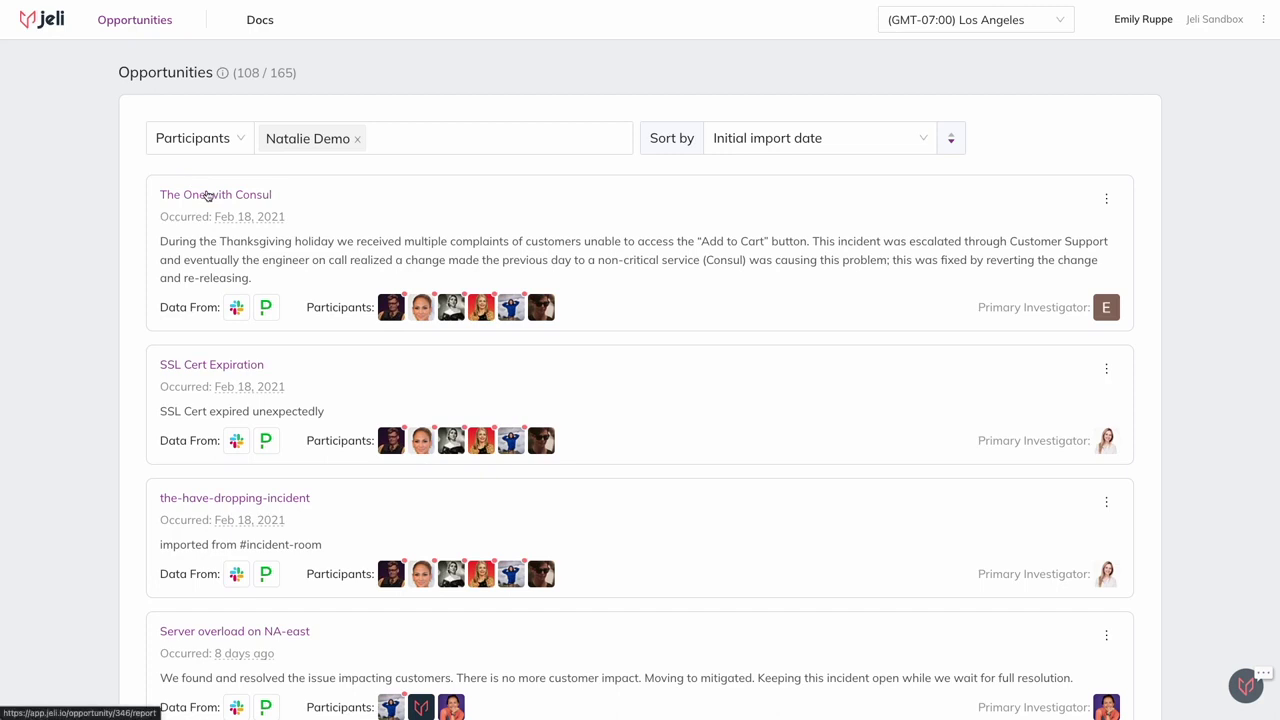
Open the opportunity "The One with Consul" and start building its narrative
{"action": "left_click", "coordinate": [207, 195]}
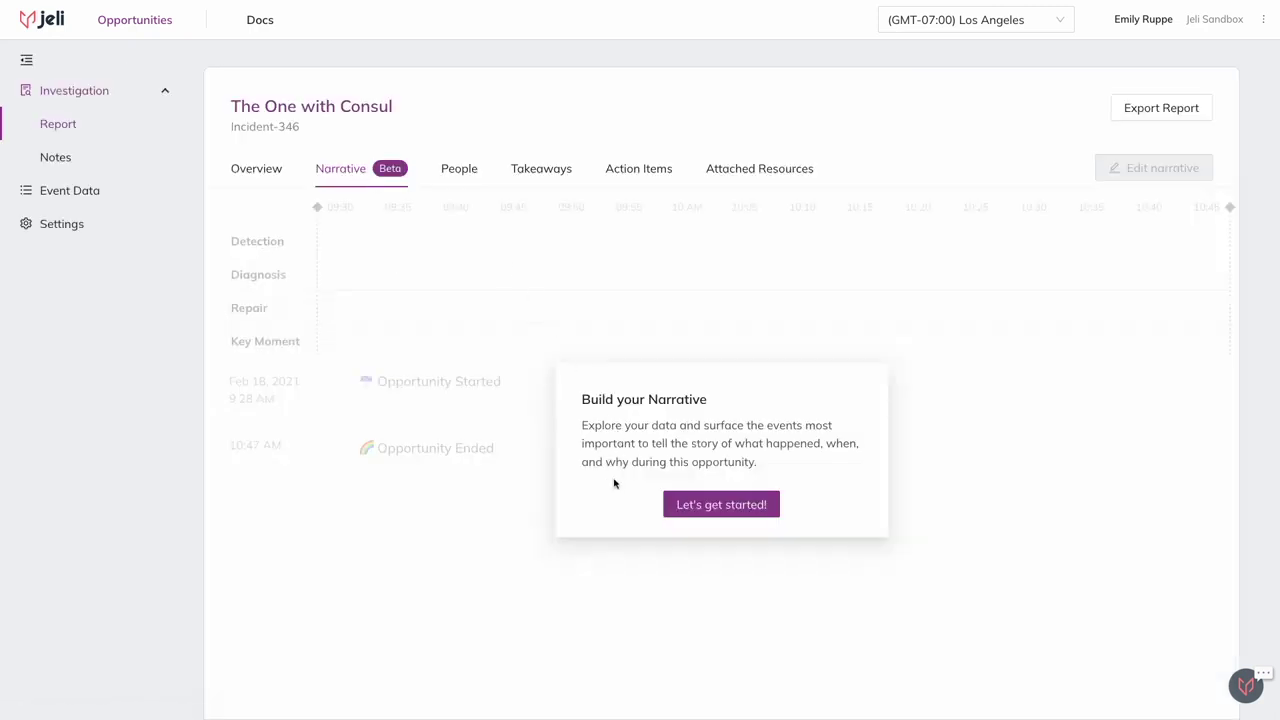
{"action": "left_click", "coordinate": [691, 506]}
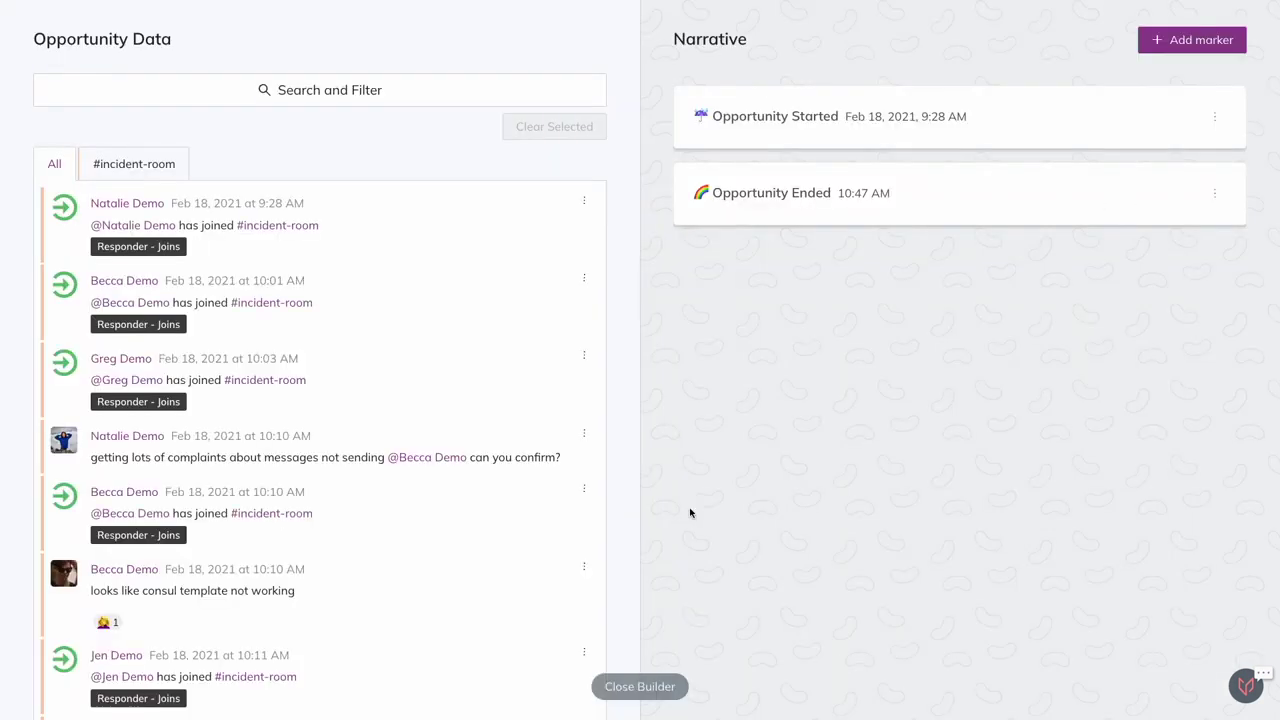
Look over the search and filter categories available for the opportunity data, then return to the event list
{"action": "left_click", "coordinate": [402, 92]}
{"action": "left_click", "coordinate": [254, 121]}
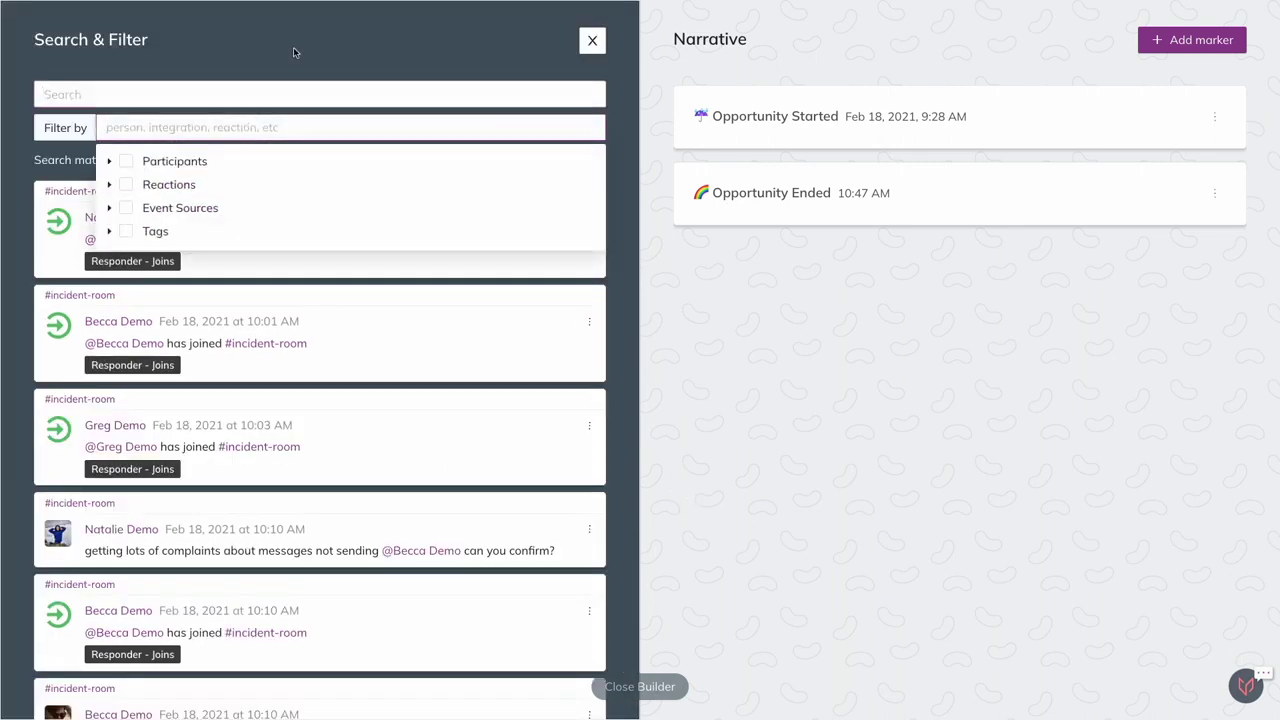
{"action": "left_click", "coordinate": [466, 47]}
{"action": "left_click", "coordinate": [587, 48]}
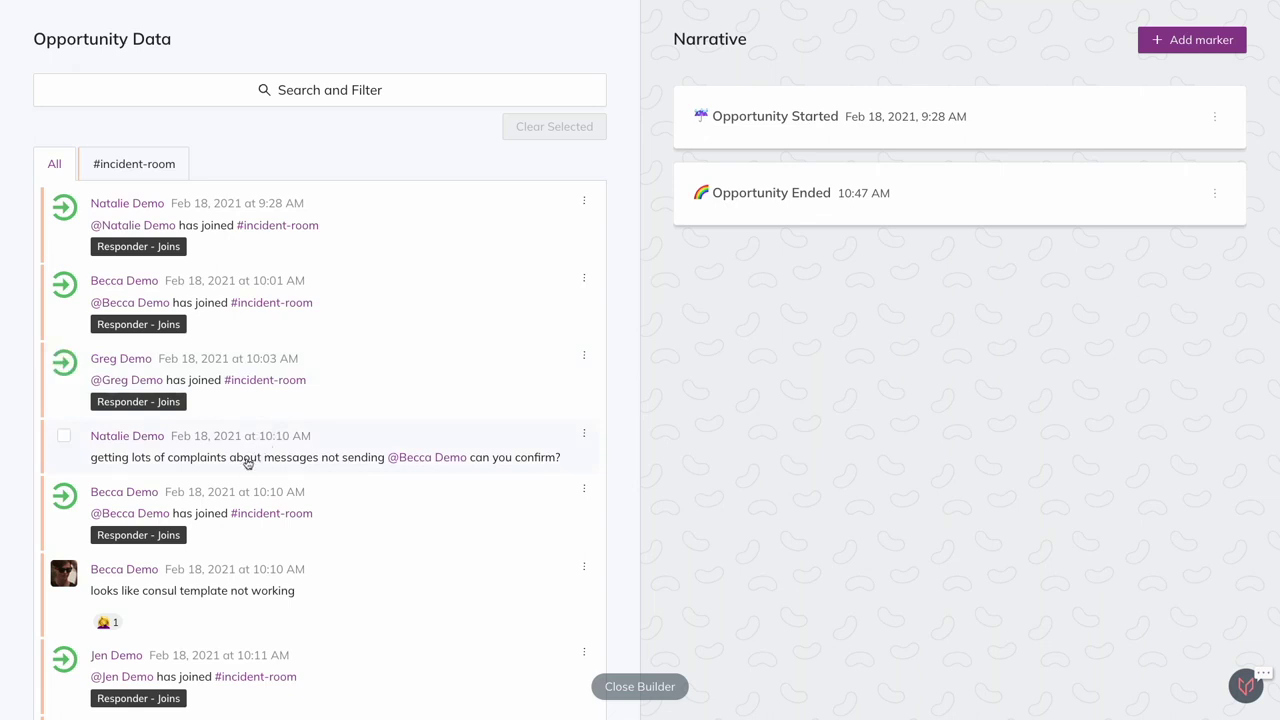
Add a Detection marker with the customer-complaints message as evidence and a summary calling it the first indication of something going wrong
{"action": "left_click", "coordinate": [1189, 40]}
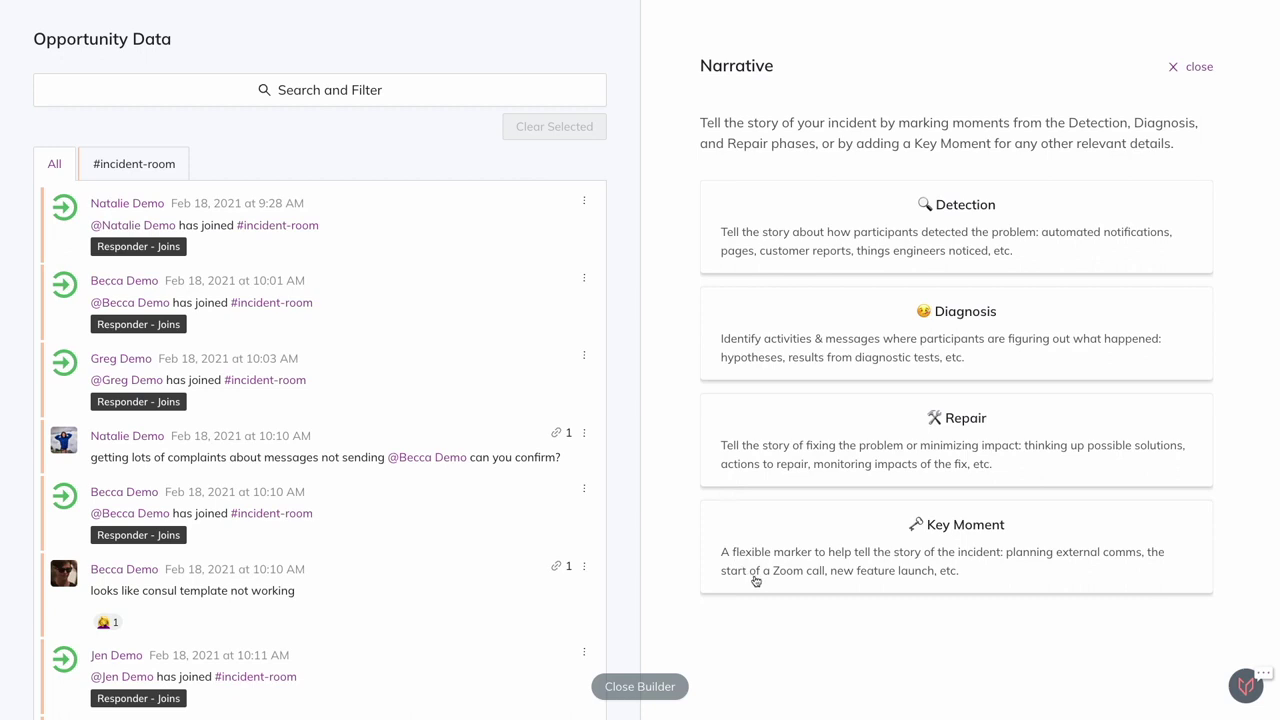
{"action": "left_click", "coordinate": [818, 219]}
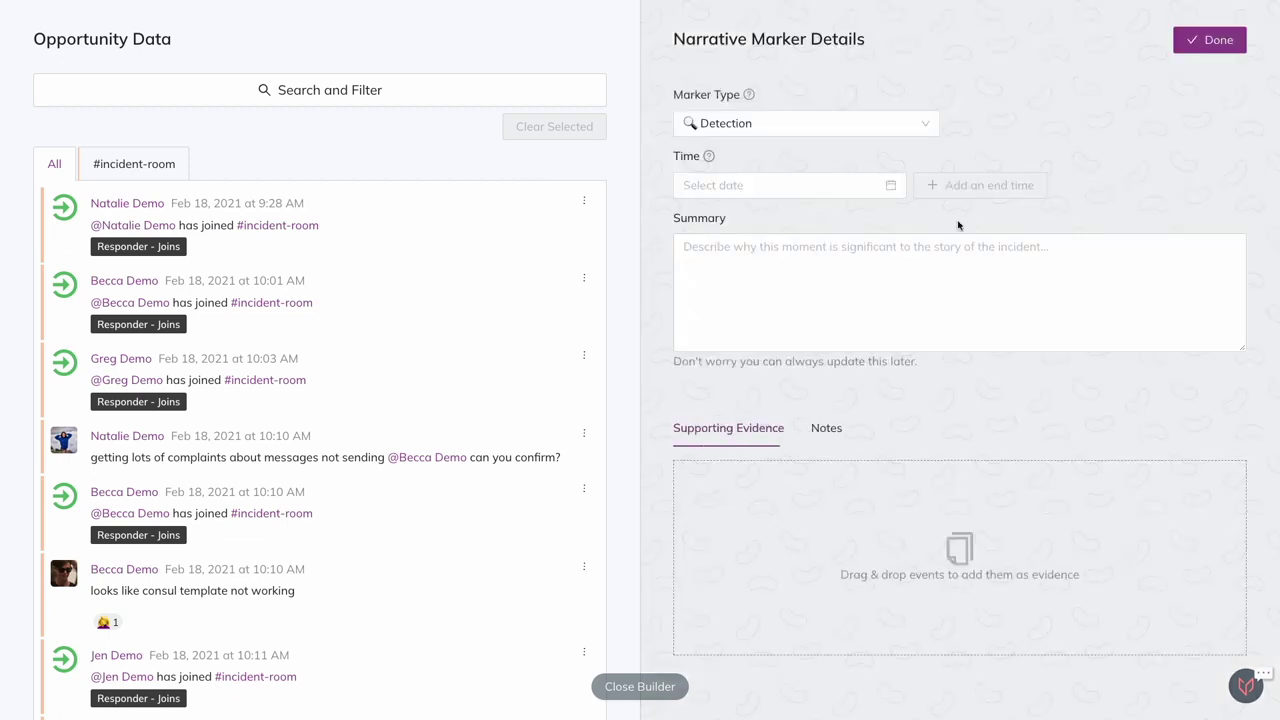
{"action": "left_click_drag", "start_coordinate": [220, 437], "coordinate": [851, 500]}
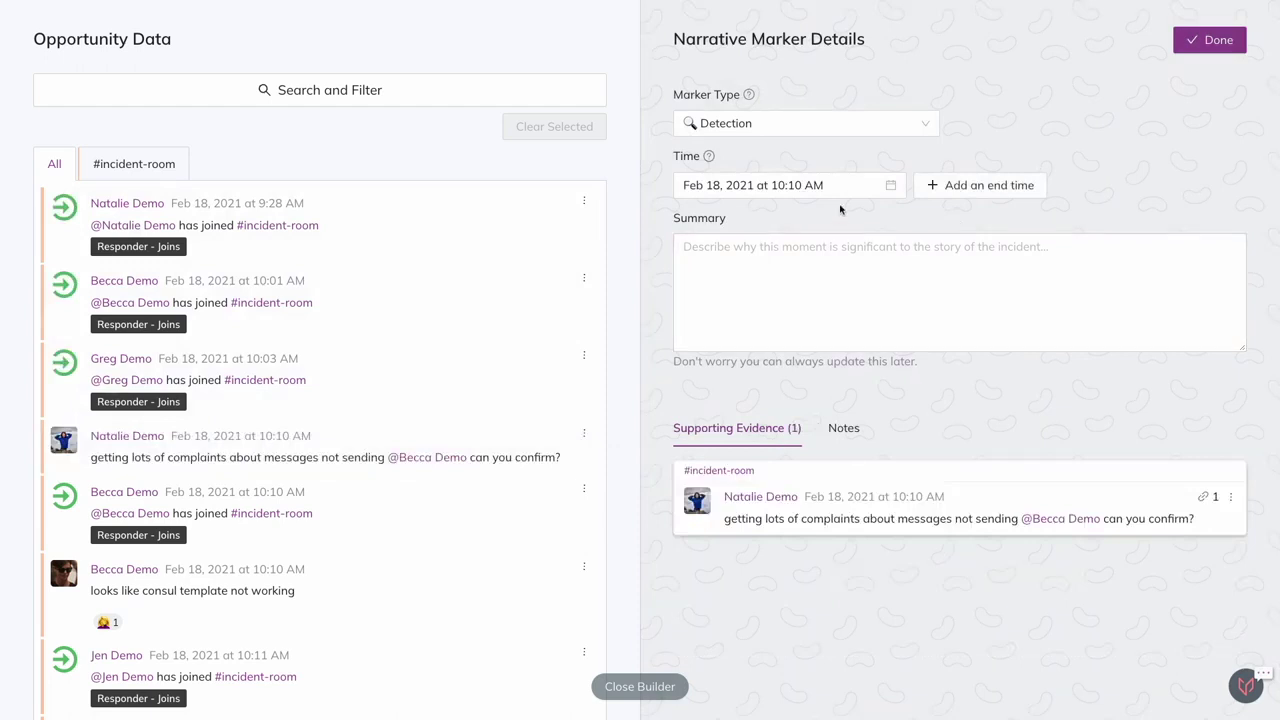
{"action": "left_click", "coordinate": [808, 252]}
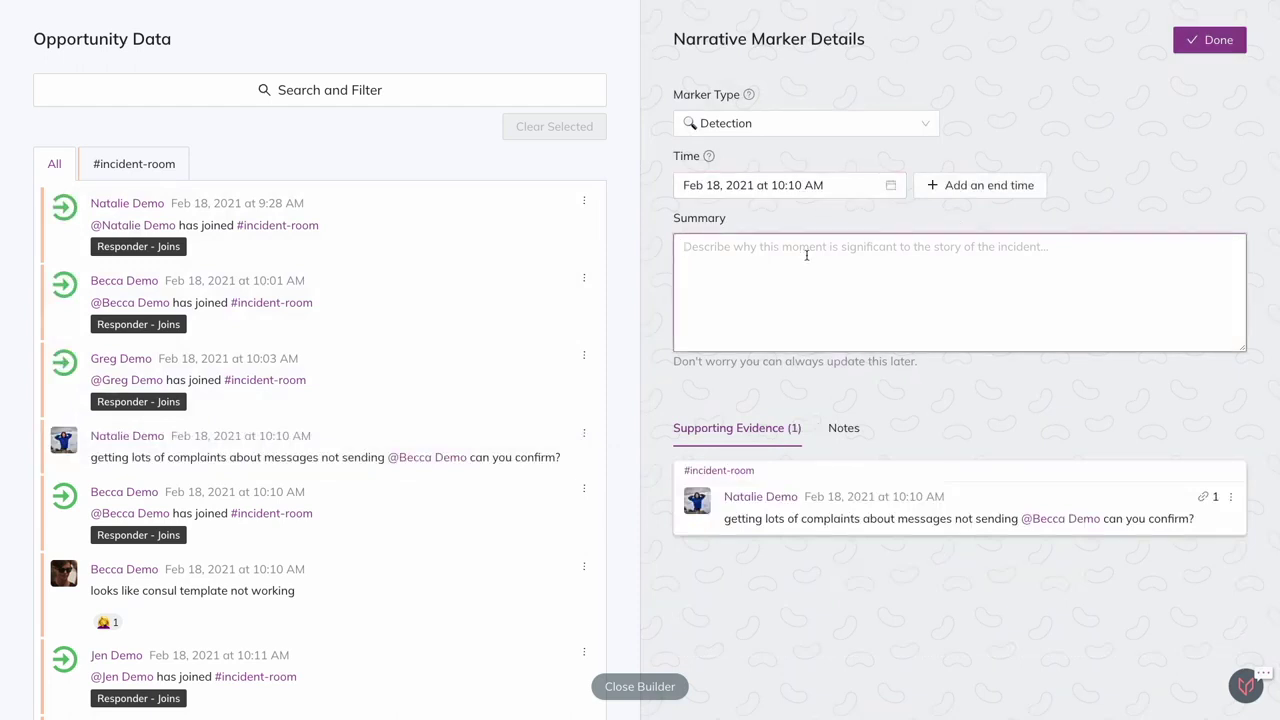
{"action": "type", "text": "Natalie from Customer Support informs the channel that messages are not sending.  While we have not received any alerts yet this is the first indication of something going wrong and what the impact may be."}
Note potential interview questions about the usual escalation path and perceived urgency on the Detection marker, and finish the marker
{"action": "left_click", "coordinate": [850, 430]}
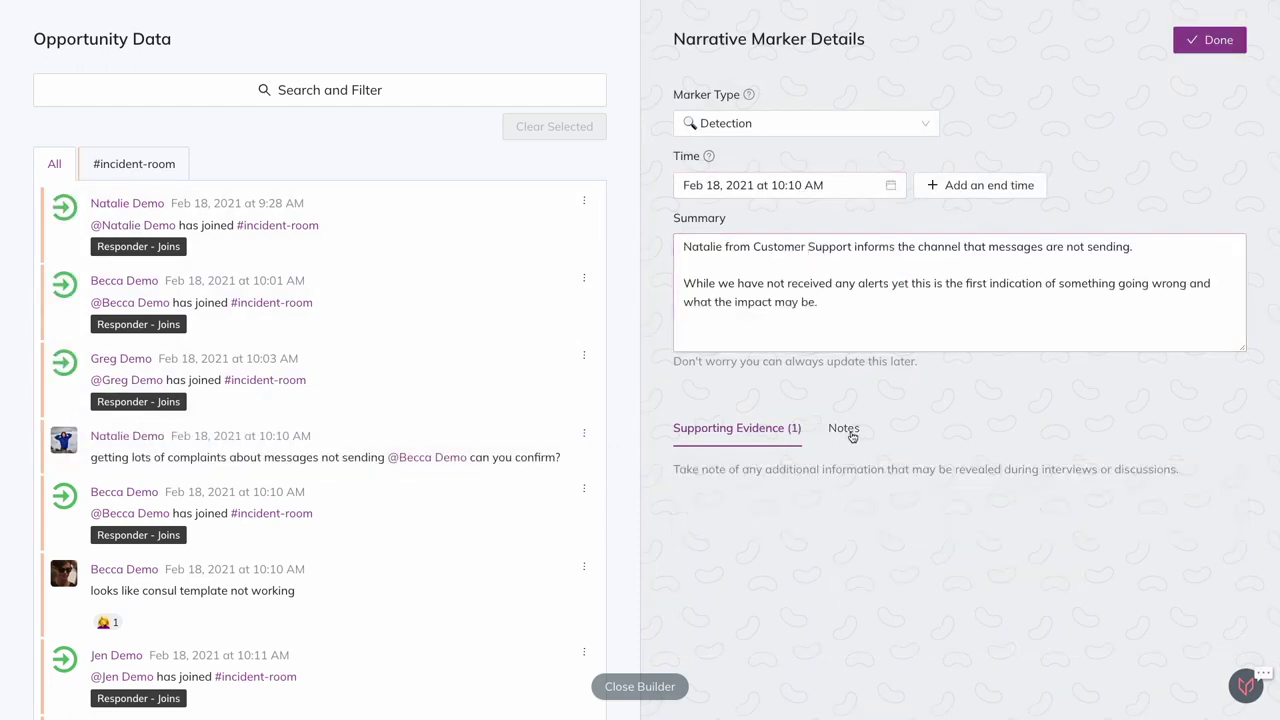
{"action": "left_click", "coordinate": [834, 463]}
{"action": "type", "text": "Potential questions for Natalie: Is this your usual escalation path, or is this indicative of high impact? What was your perceived urgency in the moment?"}
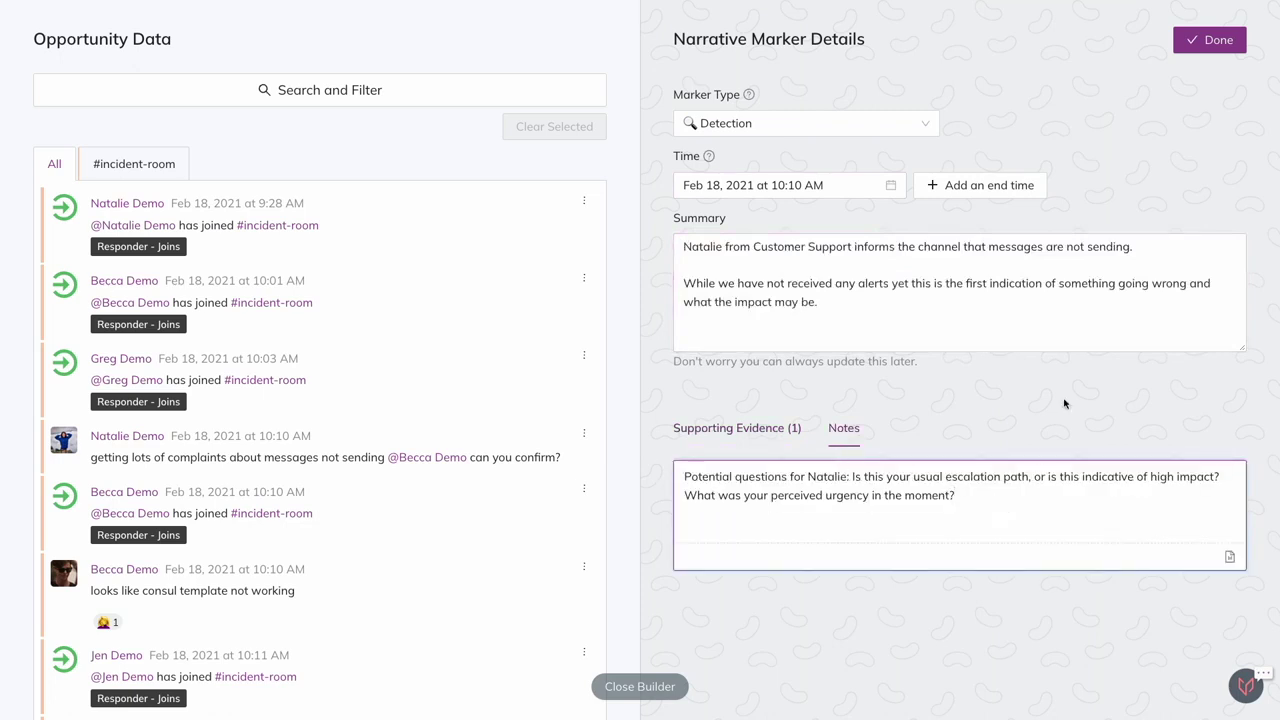
{"action": "left_click", "coordinate": [1197, 45]}
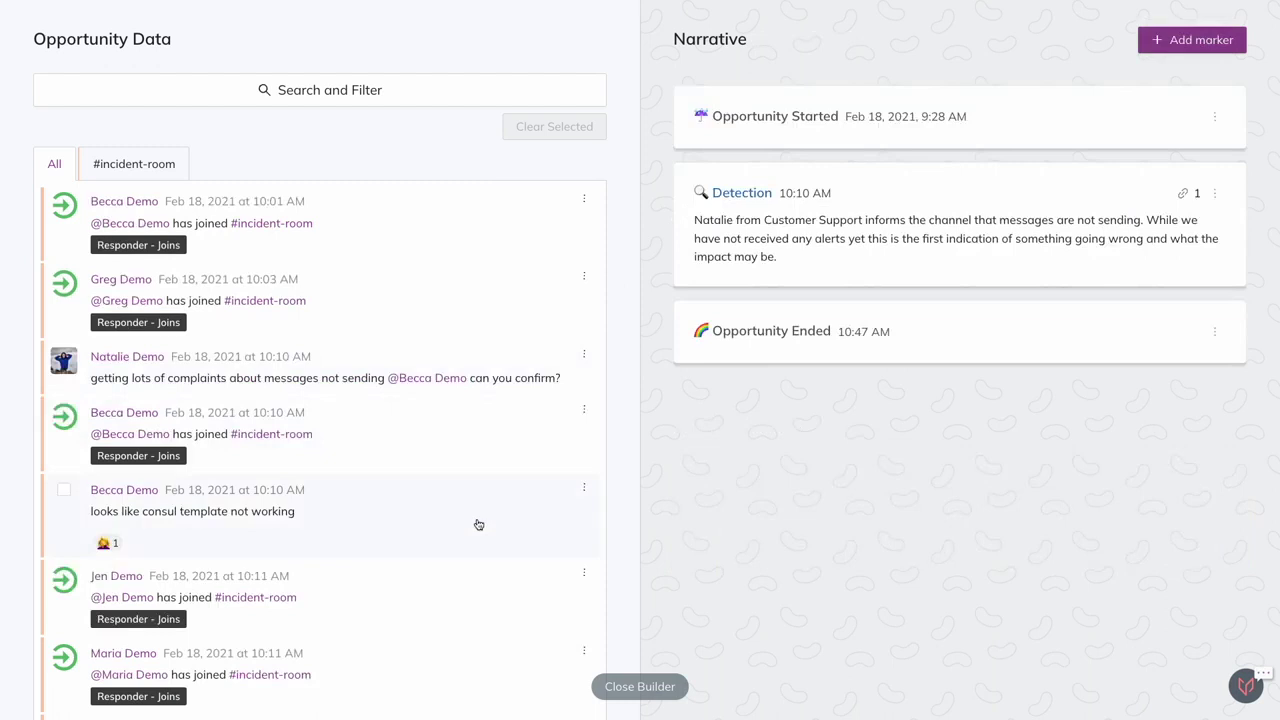
Add a second Detection marker with the "looks like consul template not working" message as evidence and summarize the Consul Template issues
{"action": "left_click", "coordinate": [1178, 52]}
{"action": "left_click", "coordinate": [980, 248]}
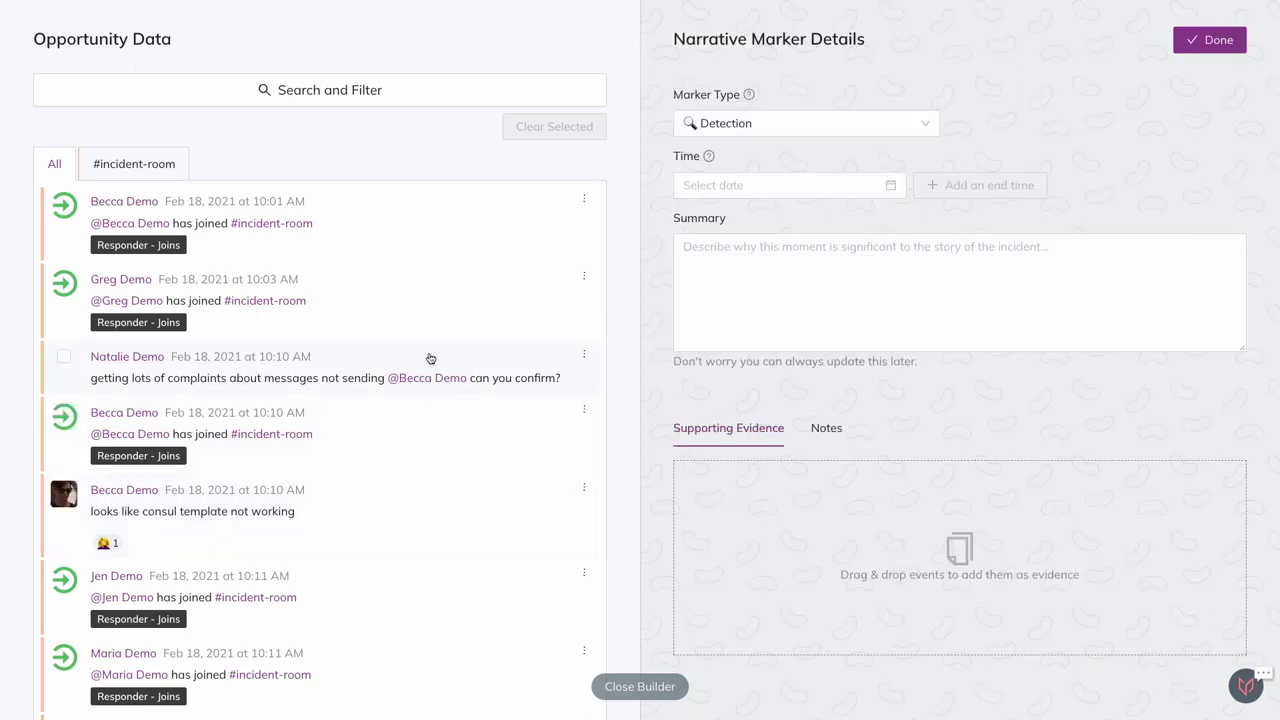
{"action": "left_click_drag", "start_coordinate": [389, 503], "coordinate": [870, 528]}
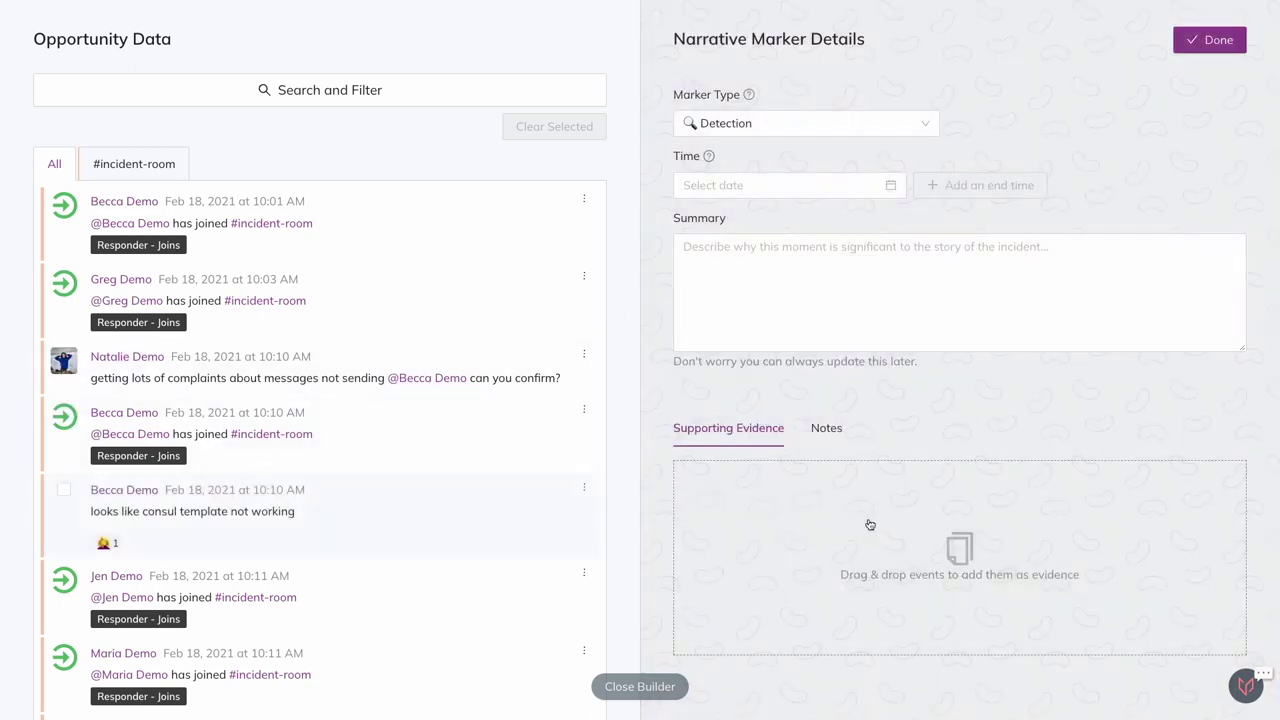
{"action": "left_click", "coordinate": [900, 266]}
{"action": "type", "text": "Becca explains she is seeing issues with Consul Template not working."}
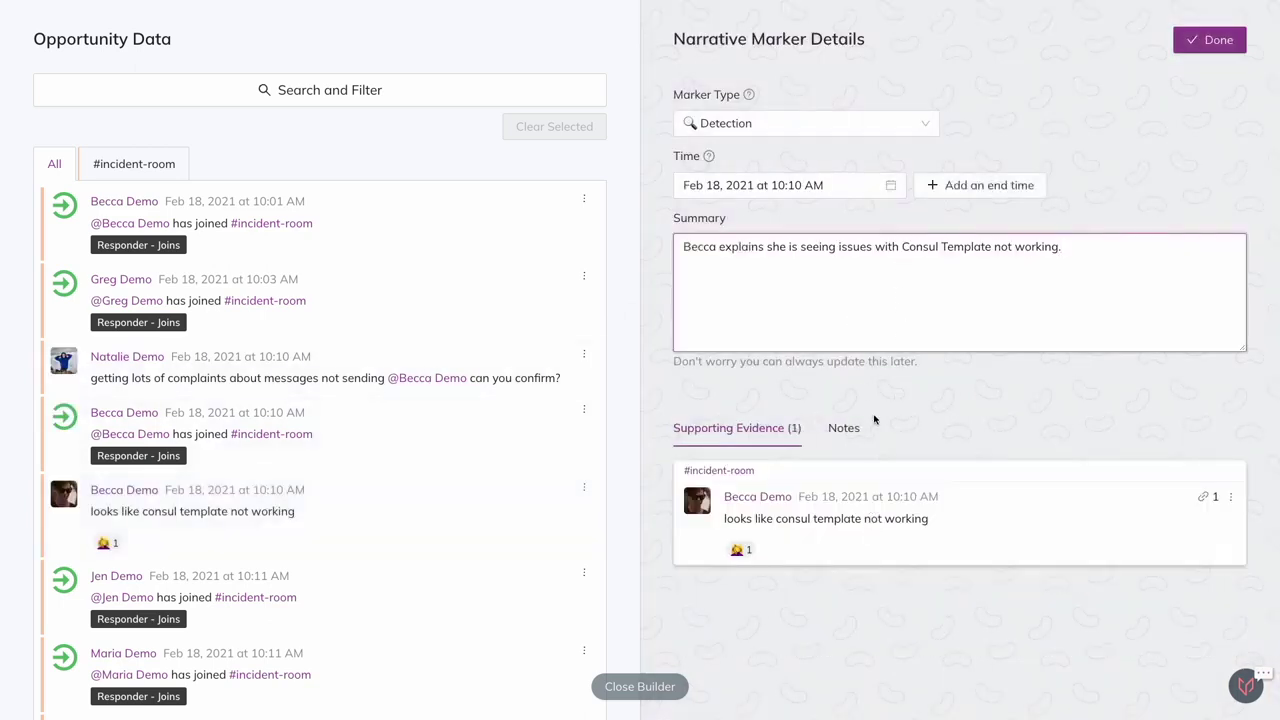
Add a note on the message's significance and a potential question about tools or prior knowledge used, and finish the second marker
{"action": "left_click", "coordinate": [848, 430]}
{"action": "left_click", "coordinate": [693, 468]}
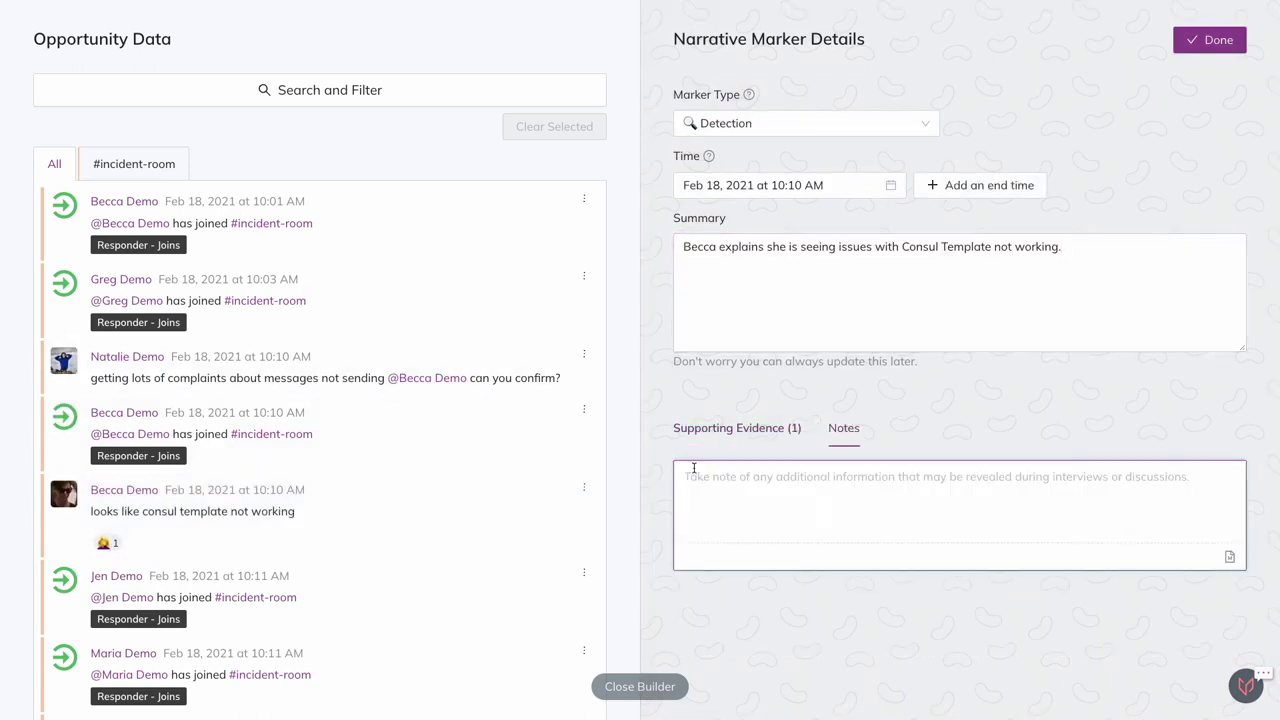
{"action": "type", "text": "This message indicates Becca believes consul template not working has something to do with Natalie's complaints and helps point the incident in a direction (at this point we do not know if it is the right or wrong direction).  Potential question for Becca: What tools or prior knowledge did you use to arrive to this understanding?"}
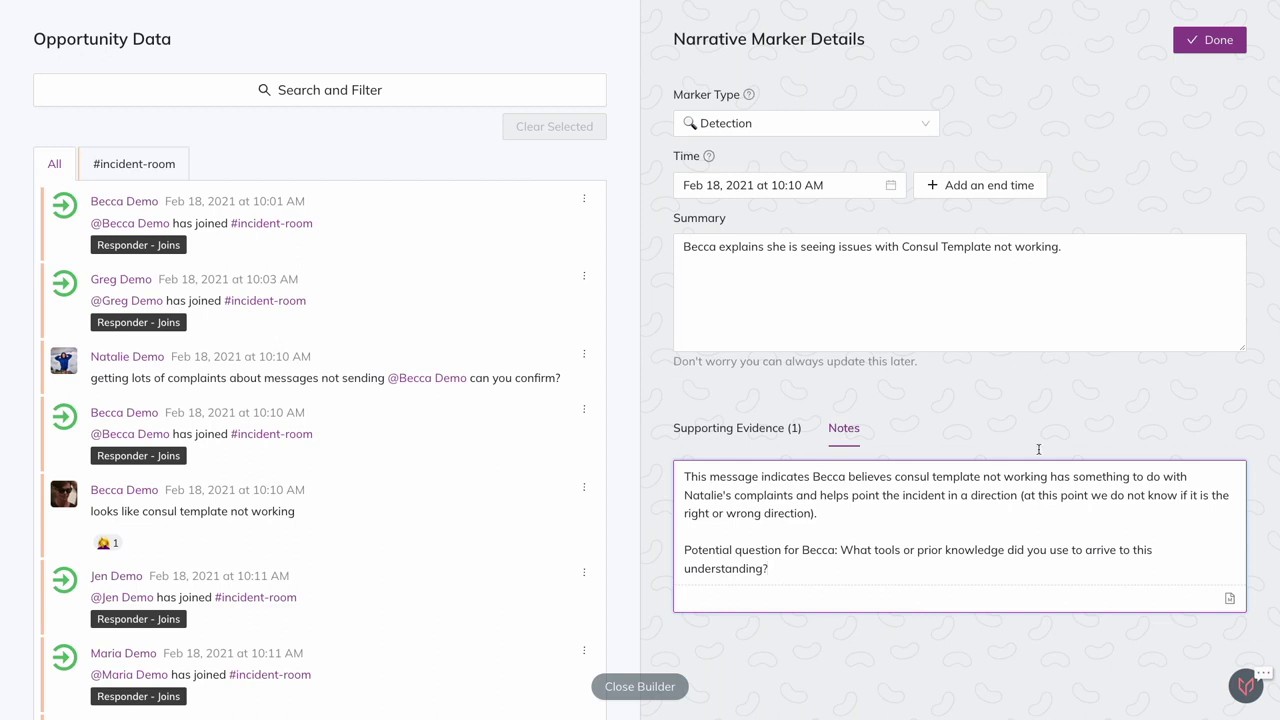
{"action": "left_click", "coordinate": [1212, 47]}
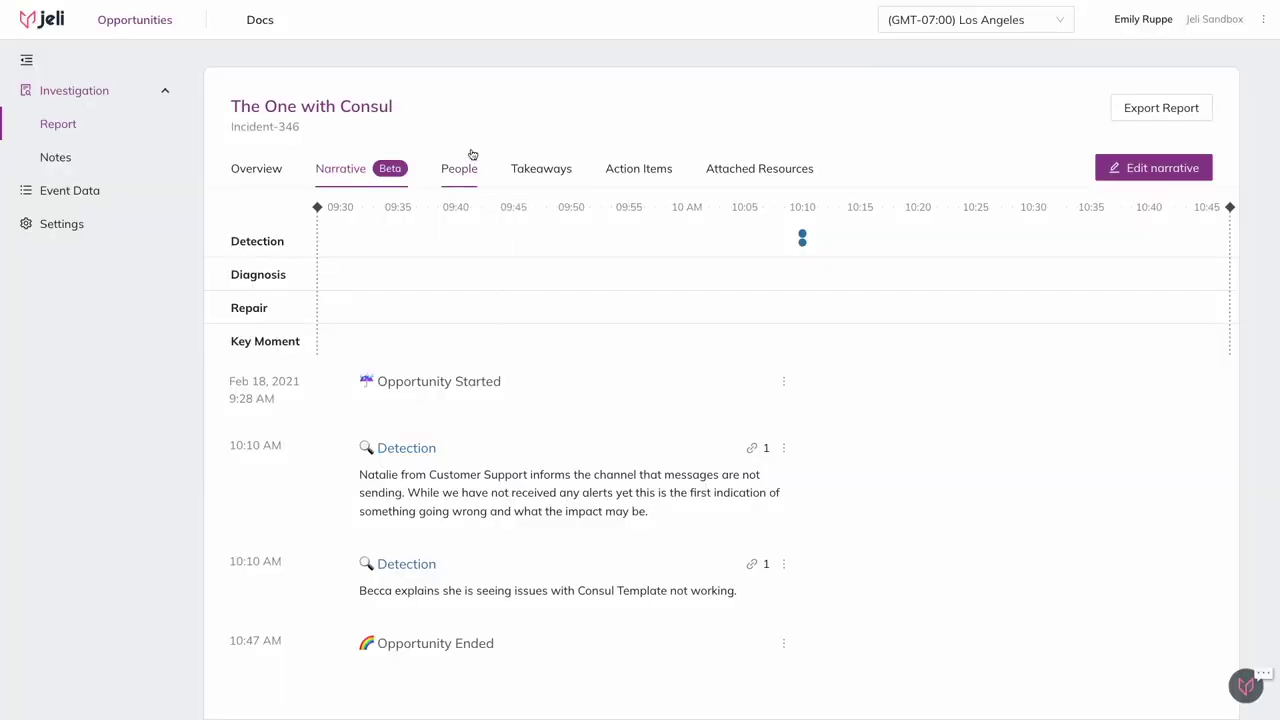
Examine the incident participants' locations and profile details on the People world map
{"action": "left_click", "coordinate": [462, 170]}
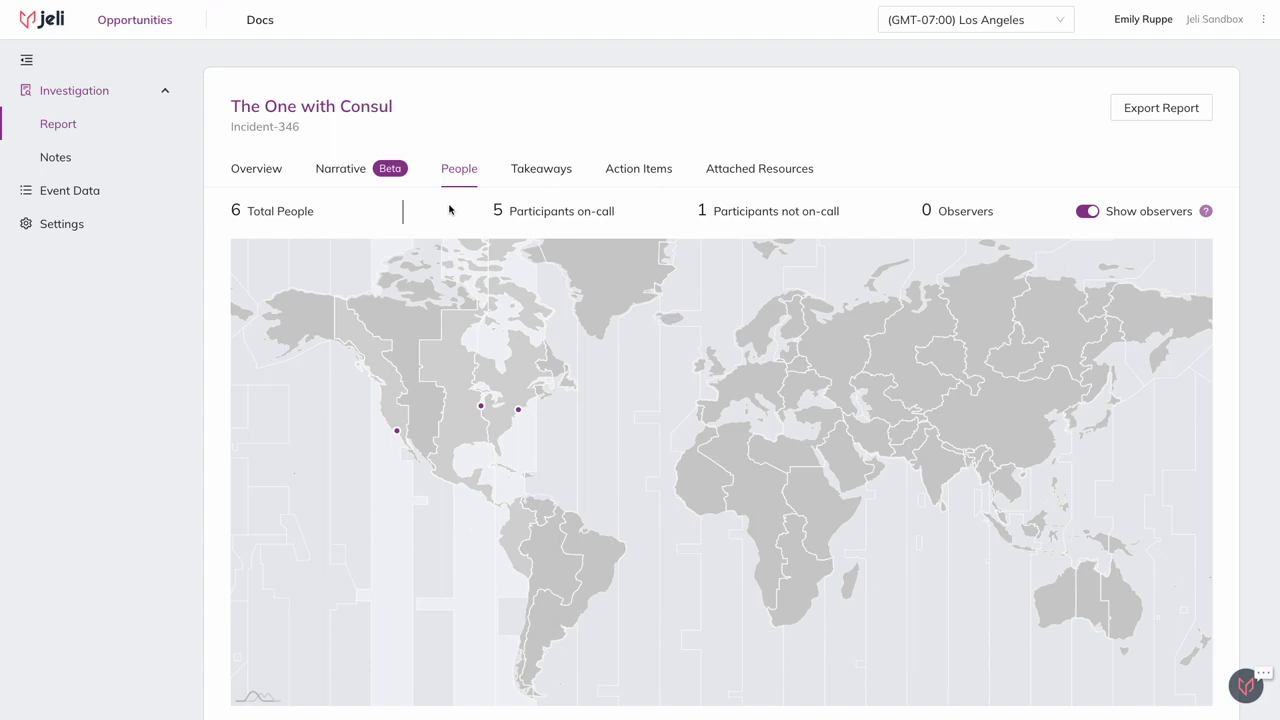
{"action": "scroll", "coordinate": [449, 250], "scroll_direction": "down", "scroll_amount": 2}
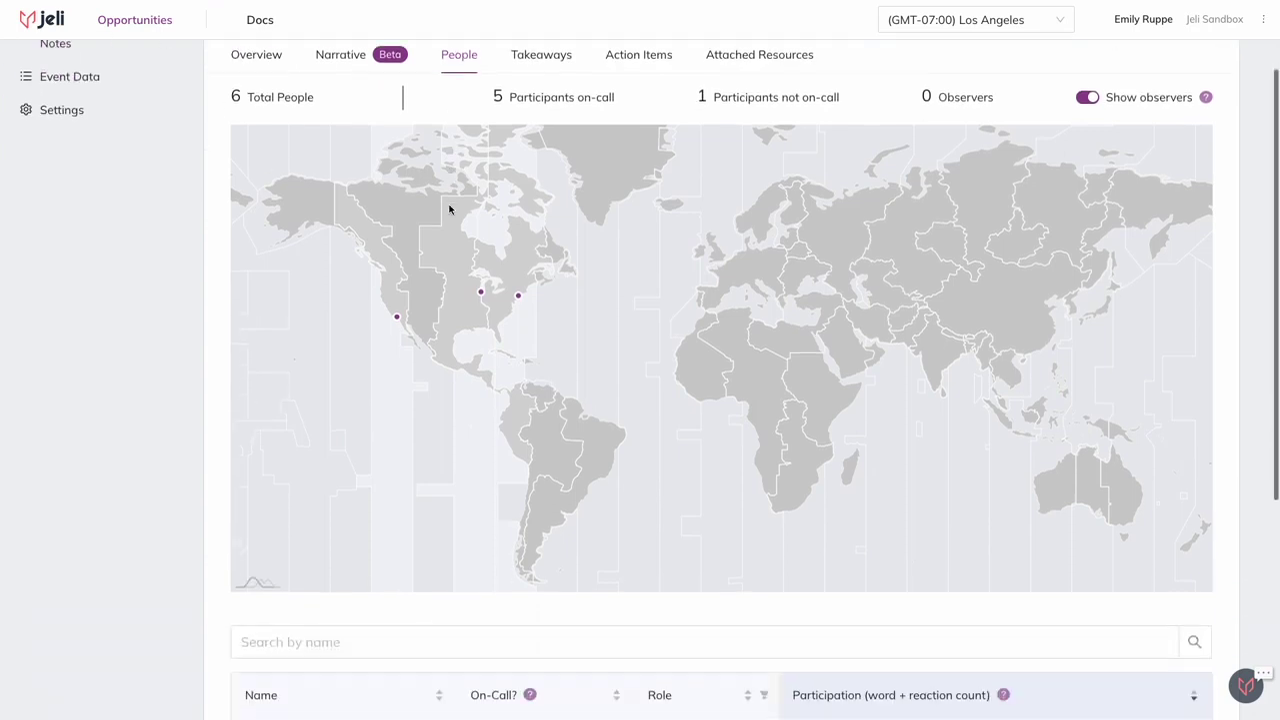
{"action": "left_click", "coordinate": [397, 320]}
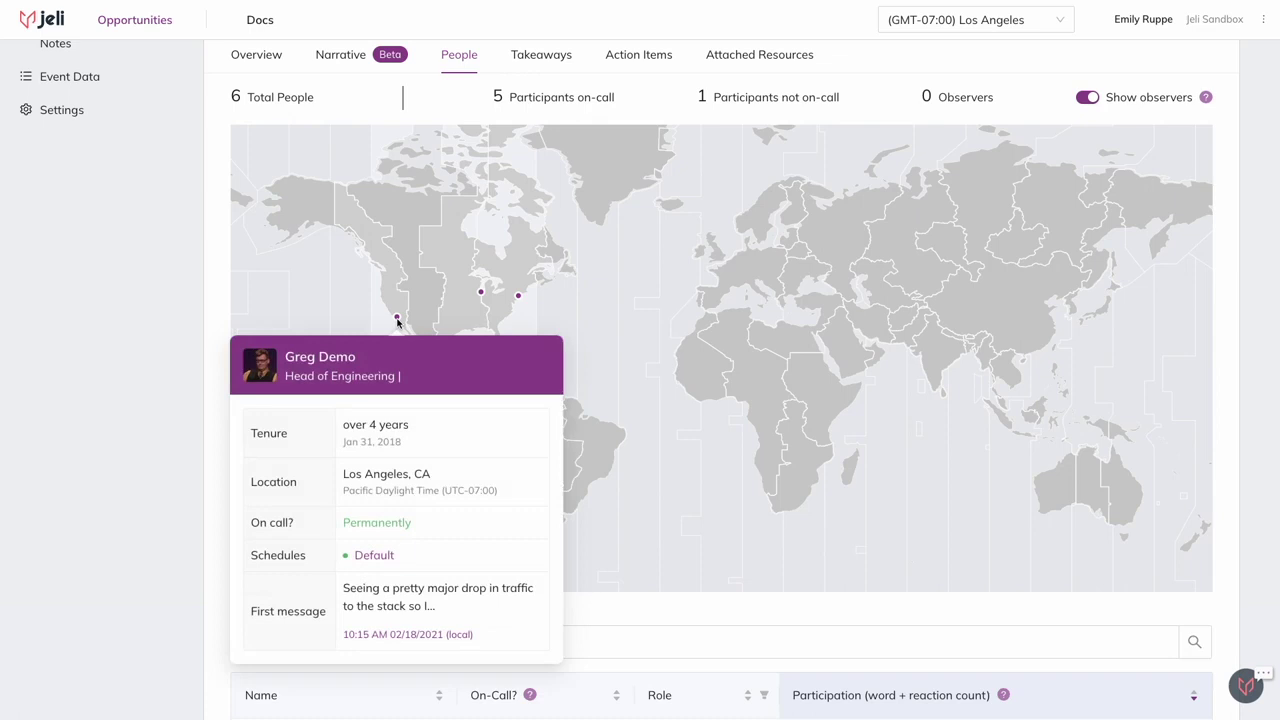
{"action": "mouse_move", "coordinate": [518, 298]}
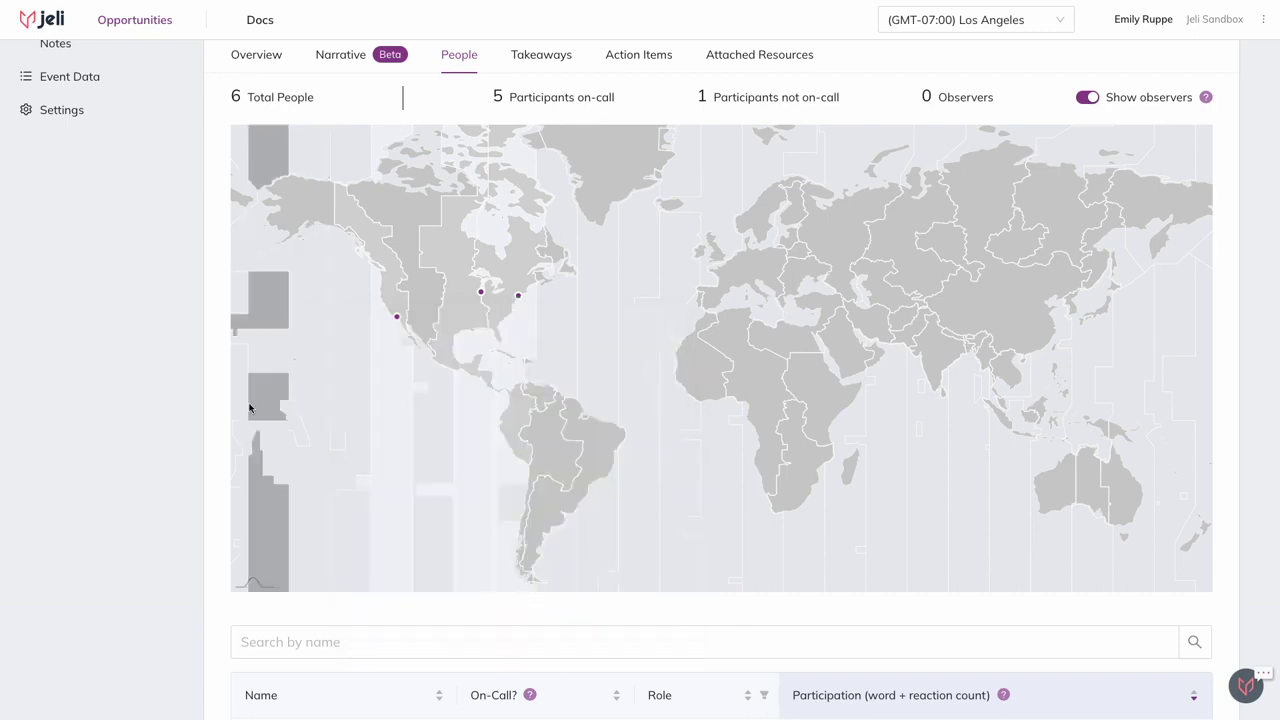
Examine the participants table for profile details, on-call status and word and reaction counts
{"action": "scroll", "coordinate": [250, 410], "scroll_direction": "down", "scroll_amount": 3}
{"action": "scroll", "coordinate": [250, 410], "scroll_direction": "down", "scroll_amount": 1}
{"action": "mouse_move", "coordinate": [314, 655]}
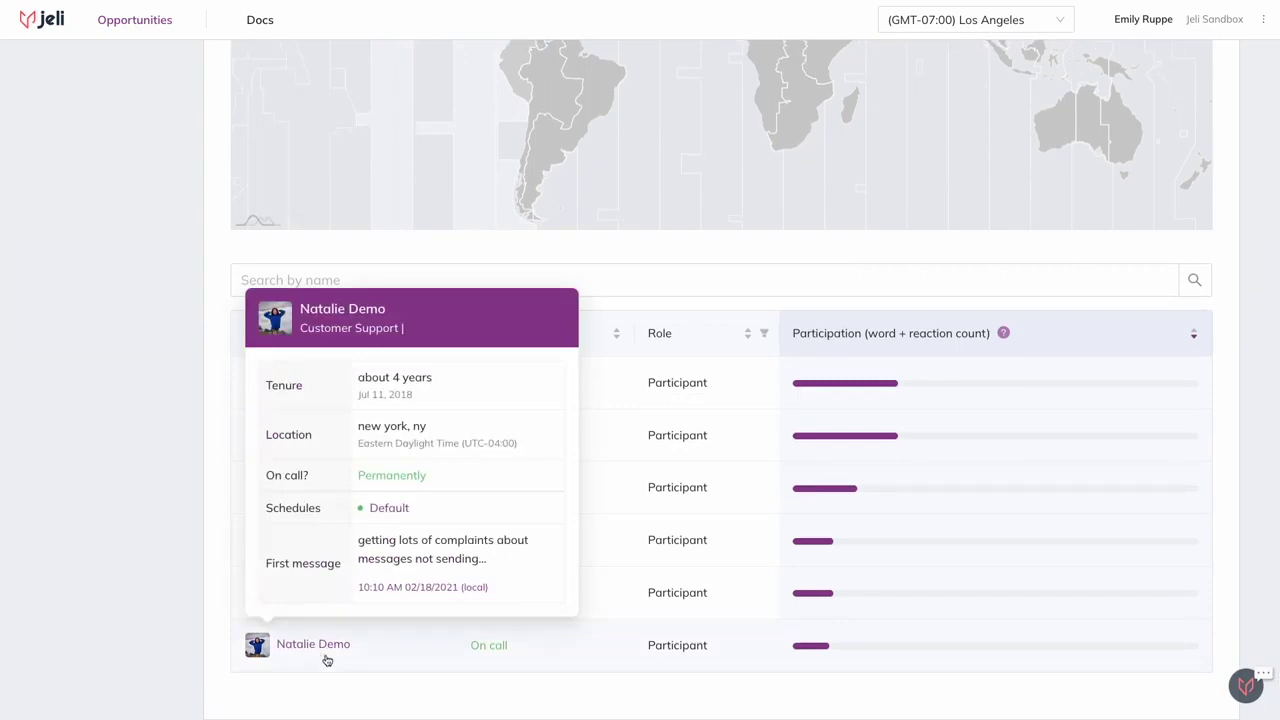
{"action": "mouse_move", "coordinate": [342, 597]}
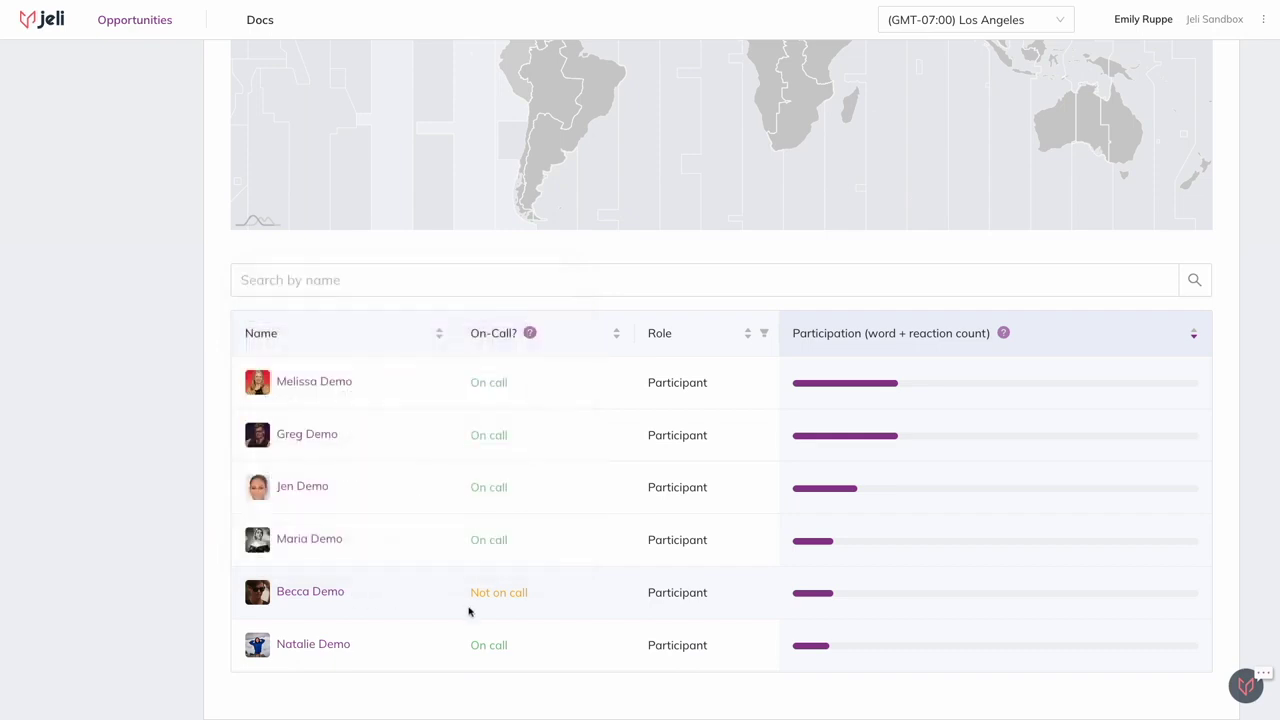
{"action": "mouse_move", "coordinate": [814, 597]}
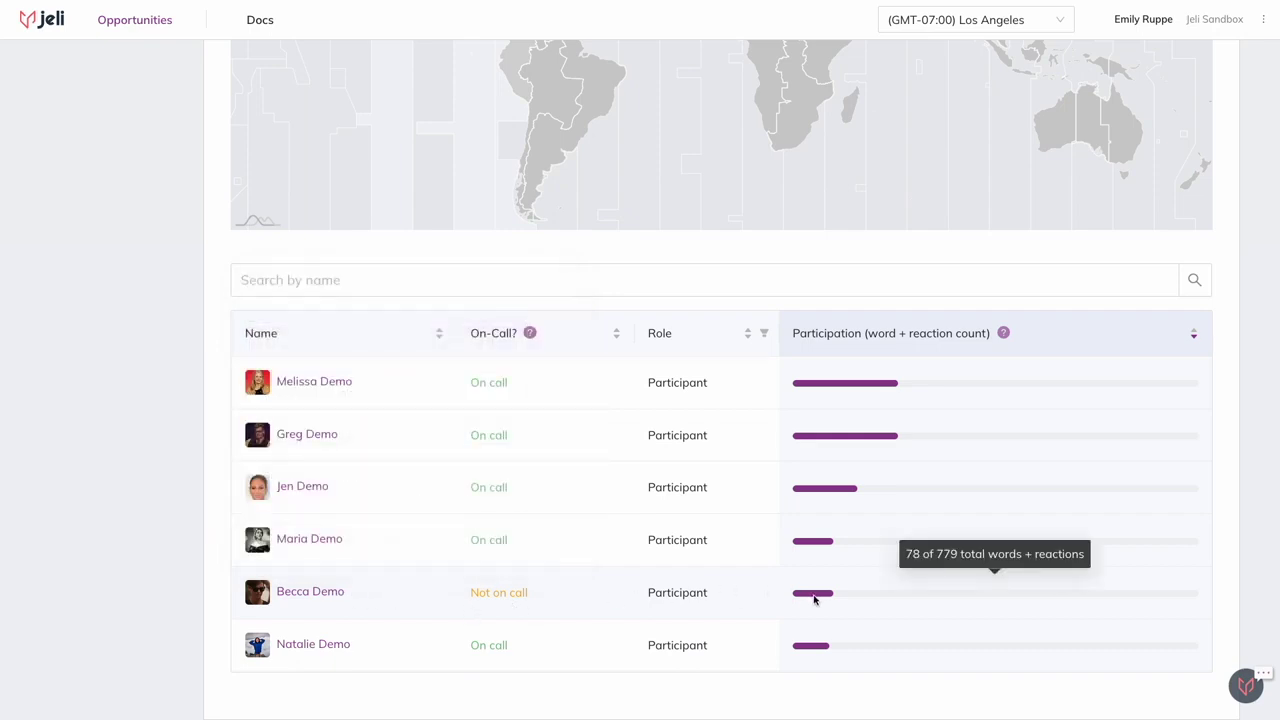
Open the executive summary in the report overview for editing and save it
{"action": "scroll", "coordinate": [160, 628], "scroll_direction": "up", "scroll_amount": 5}
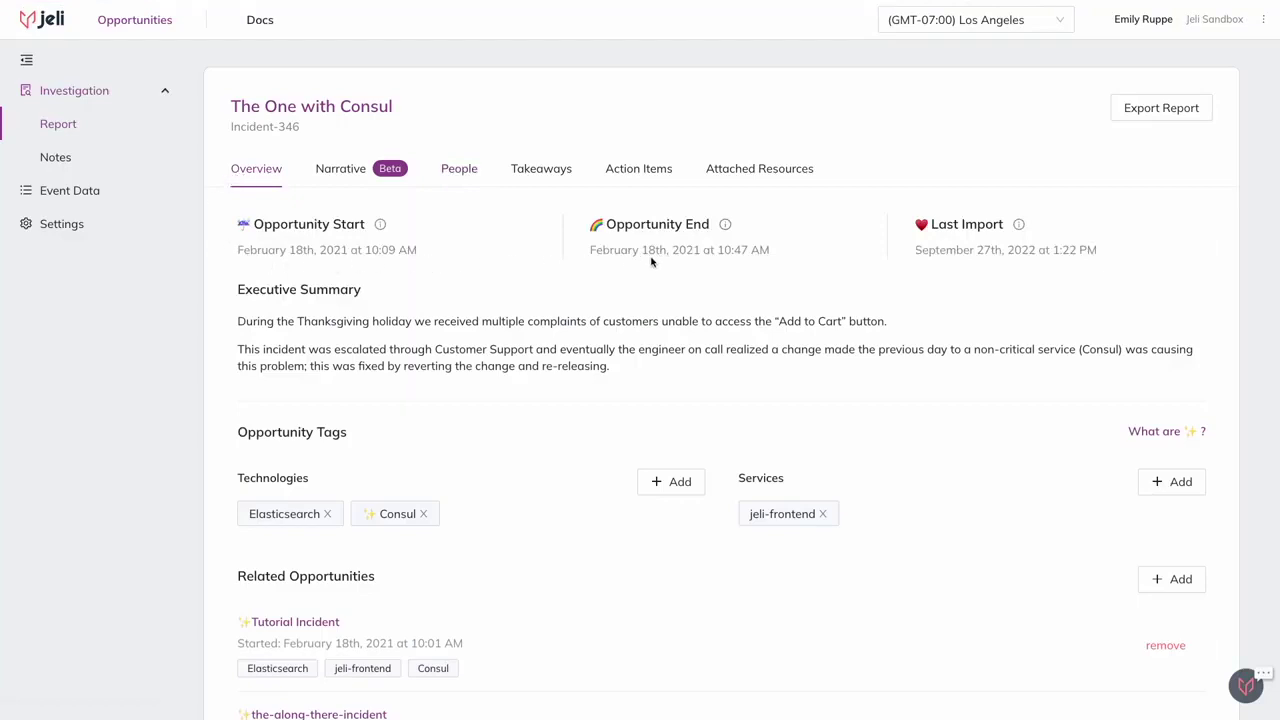
{"action": "left_click", "coordinate": [727, 348]}
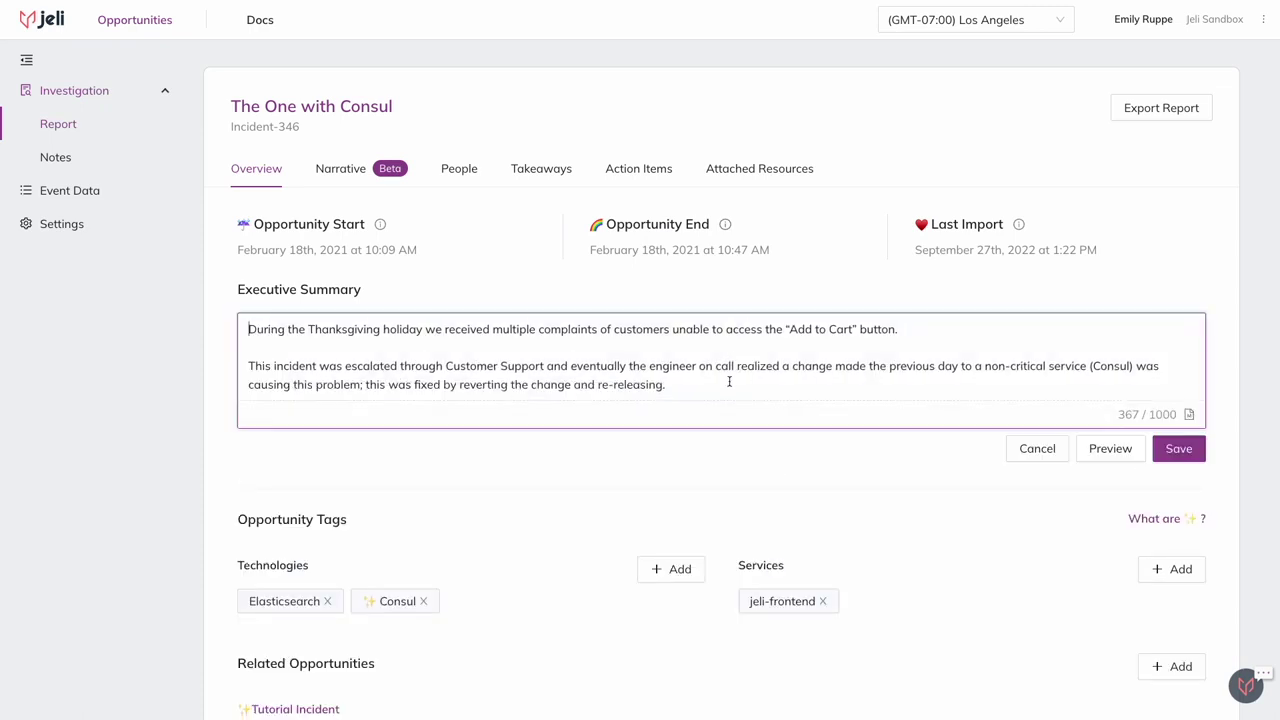
{"action": "left_click", "coordinate": [1176, 455]}
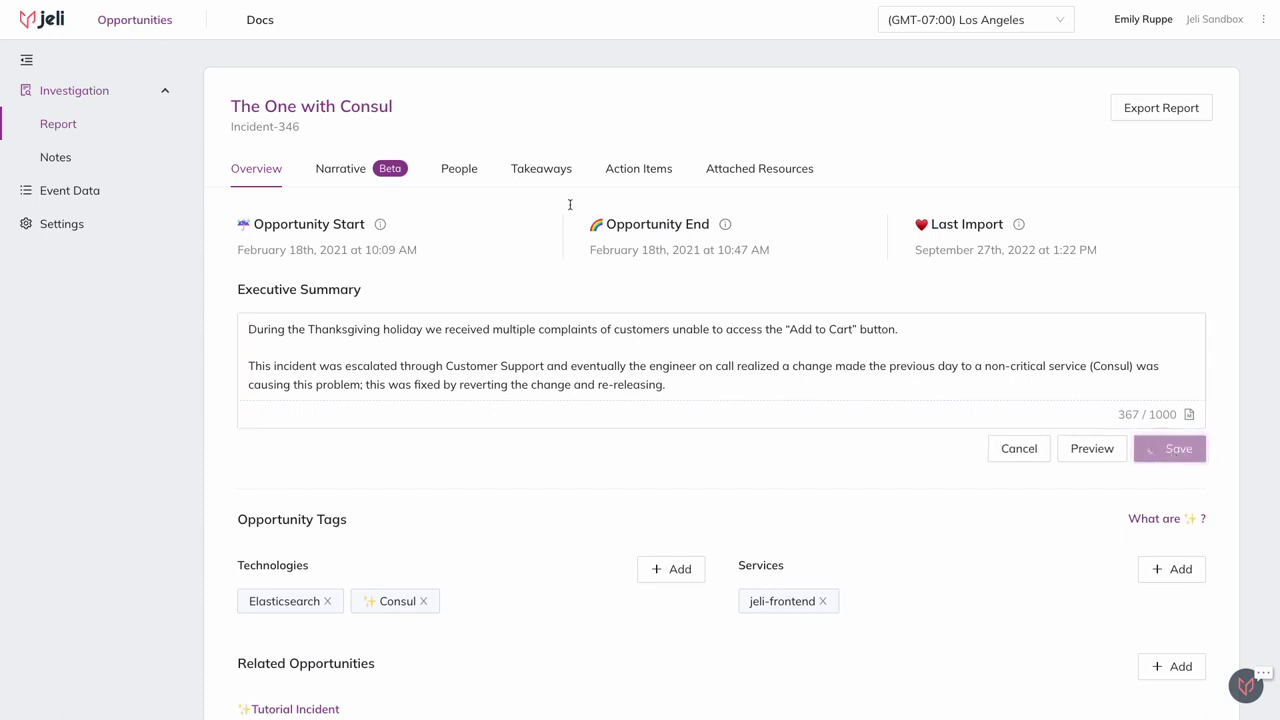
Display the supporting evidence of the 10:16 AM - 10:20 AM Repair marker about pausing chef runs from the narrative timeline
{"action": "left_click", "coordinate": [368, 169]}
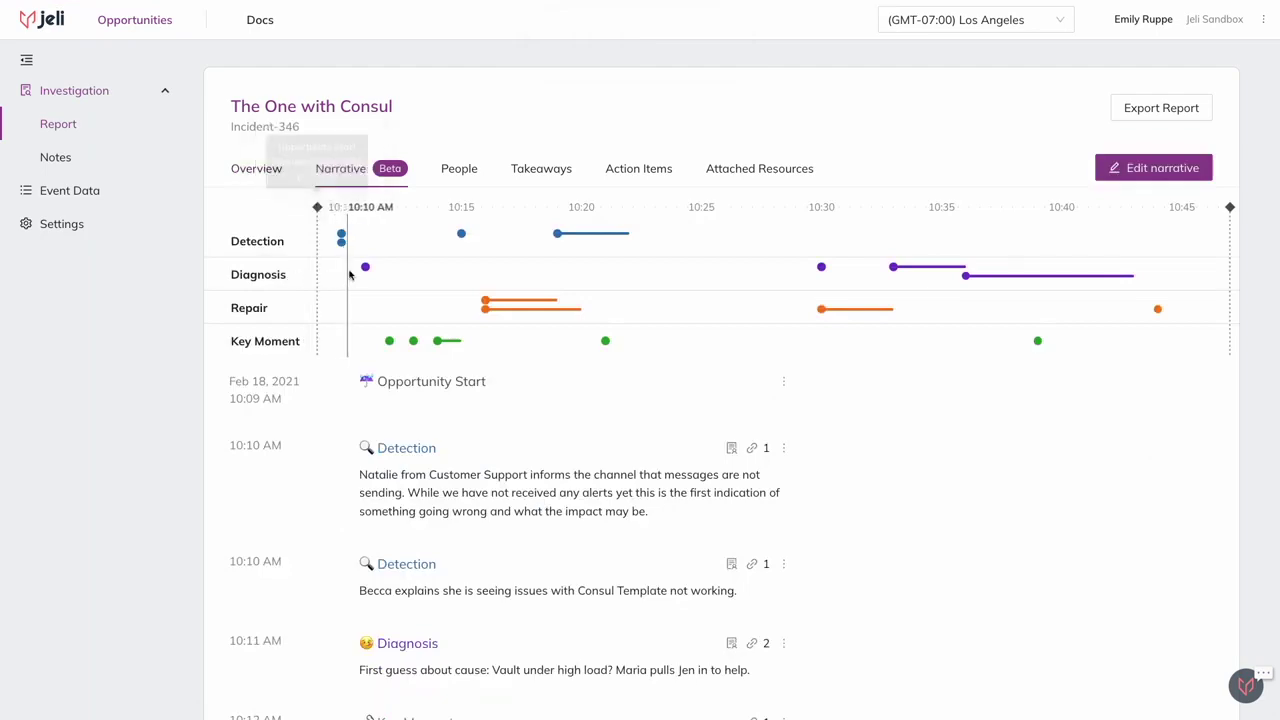
{"action": "left_click", "coordinate": [487, 313]}
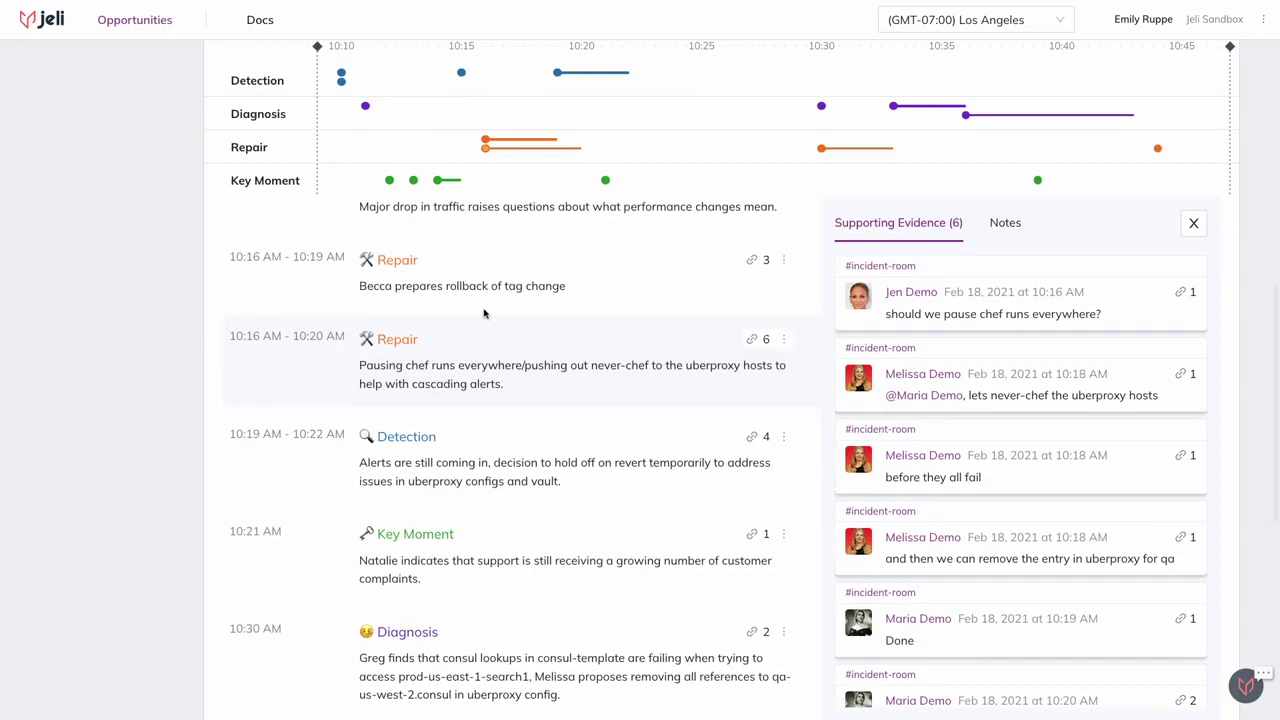
Display the evidence and notes of the 10:11 AM Diagnosis marker and the evidence of the first 10:10 AM Detection marker
{"action": "left_click", "coordinate": [365, 106]}
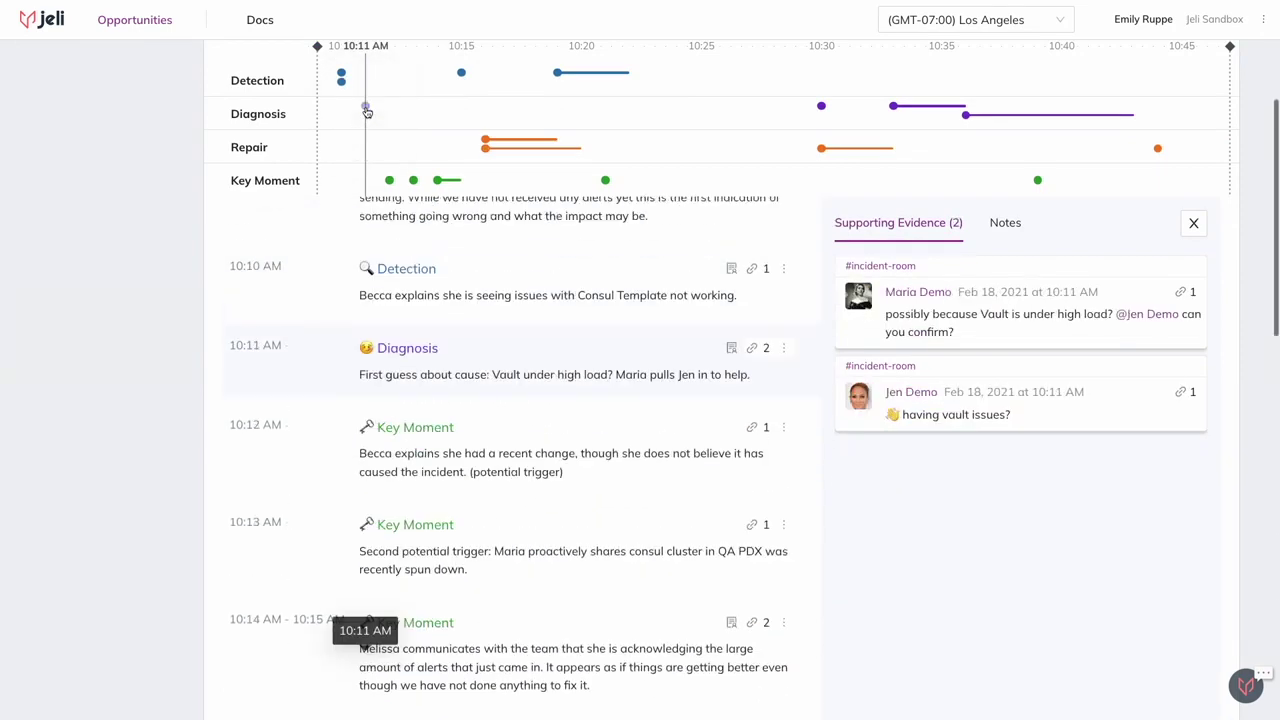
{"action": "left_click", "coordinate": [1118, 410]}
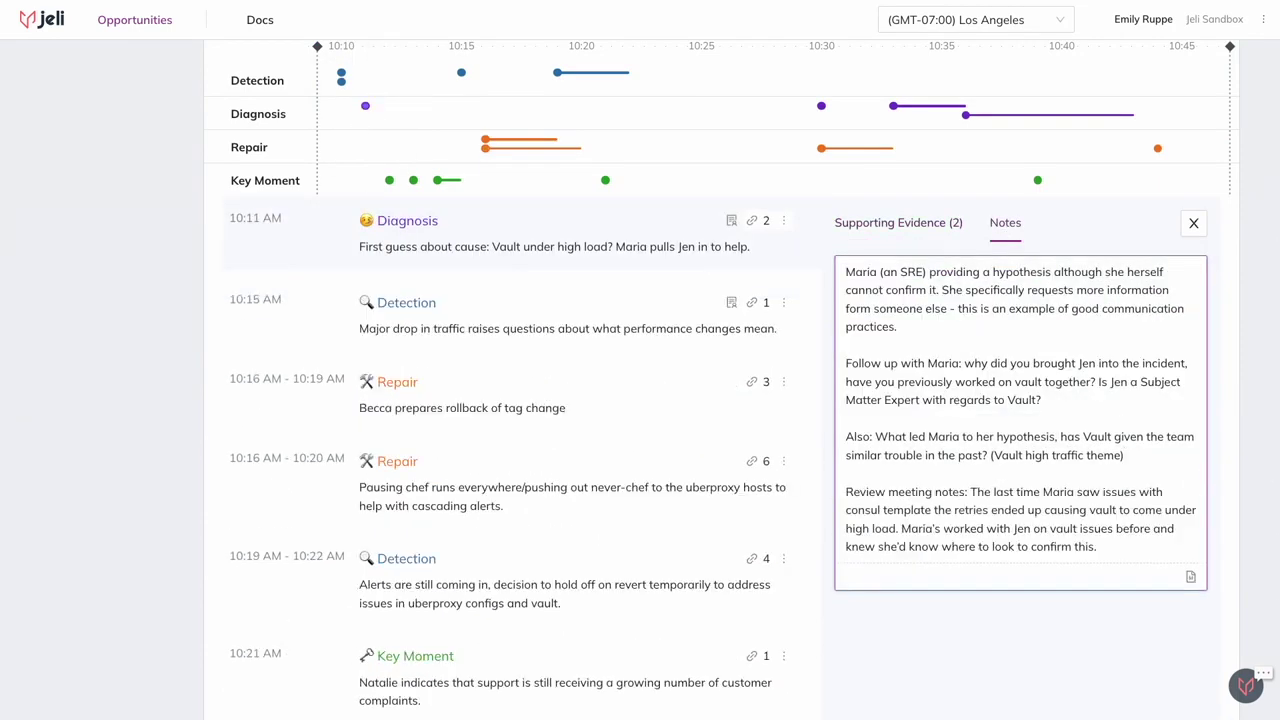
{"action": "scroll", "coordinate": [694, 403], "scroll_direction": "up", "scroll_amount": 6}
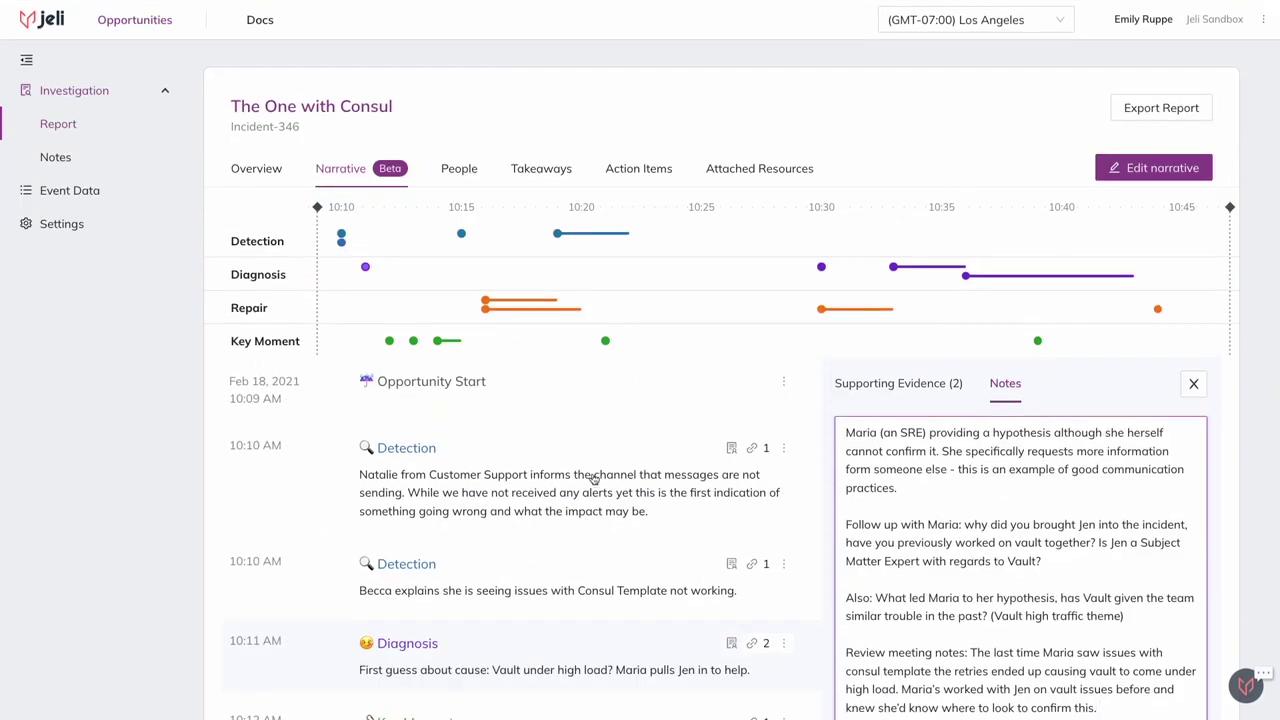
{"action": "left_click", "coordinate": [594, 487]}
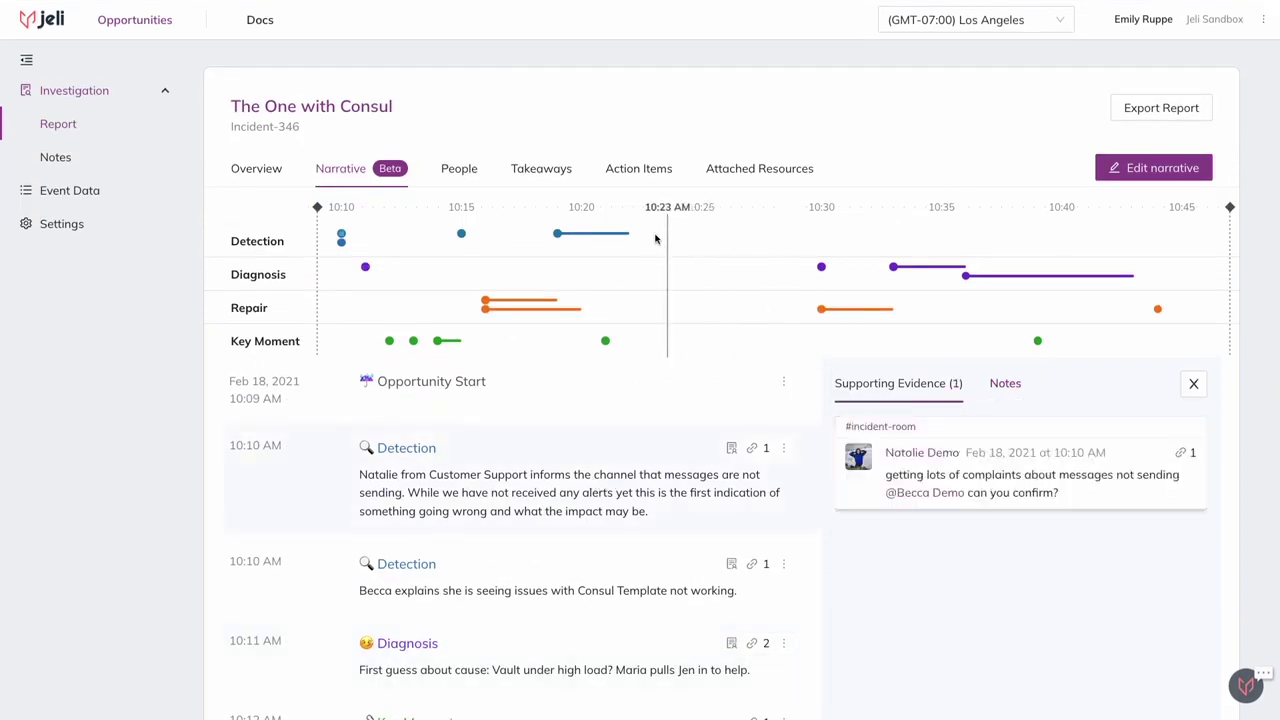
Open the report's takeaways for editing and save them
{"action": "left_click", "coordinate": [548, 174]}
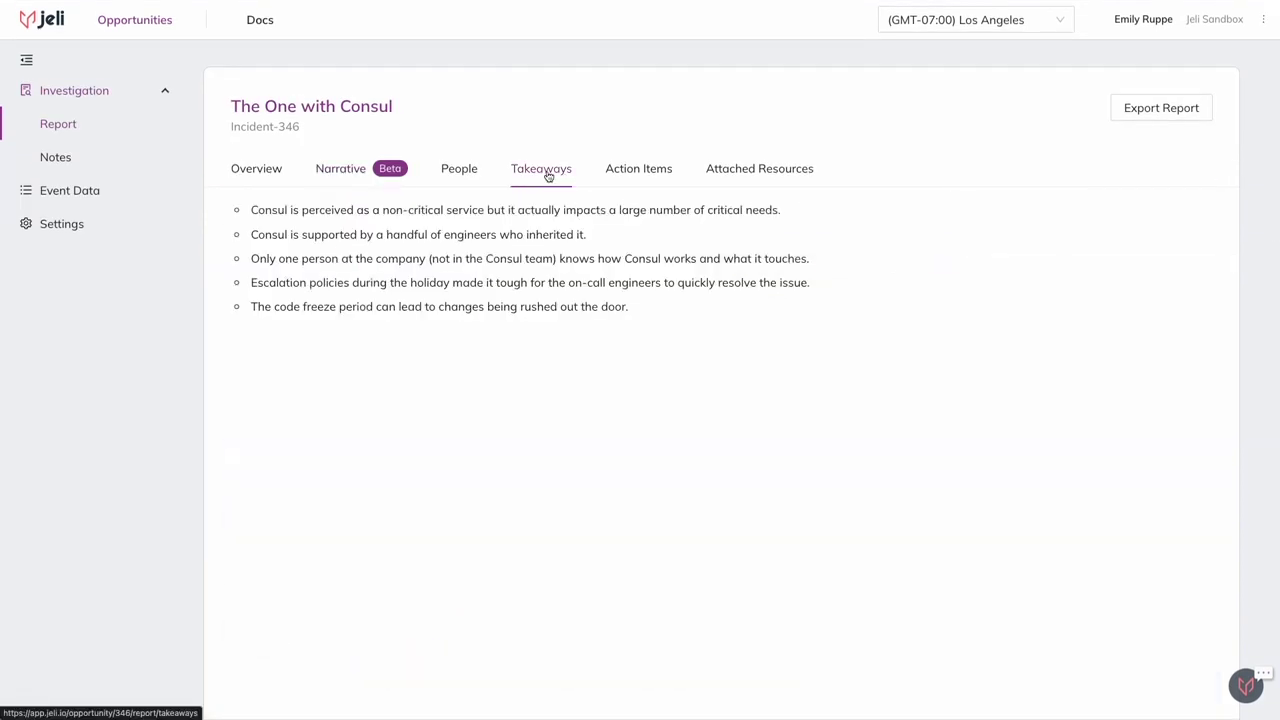
{"action": "left_click", "coordinate": [628, 244]}
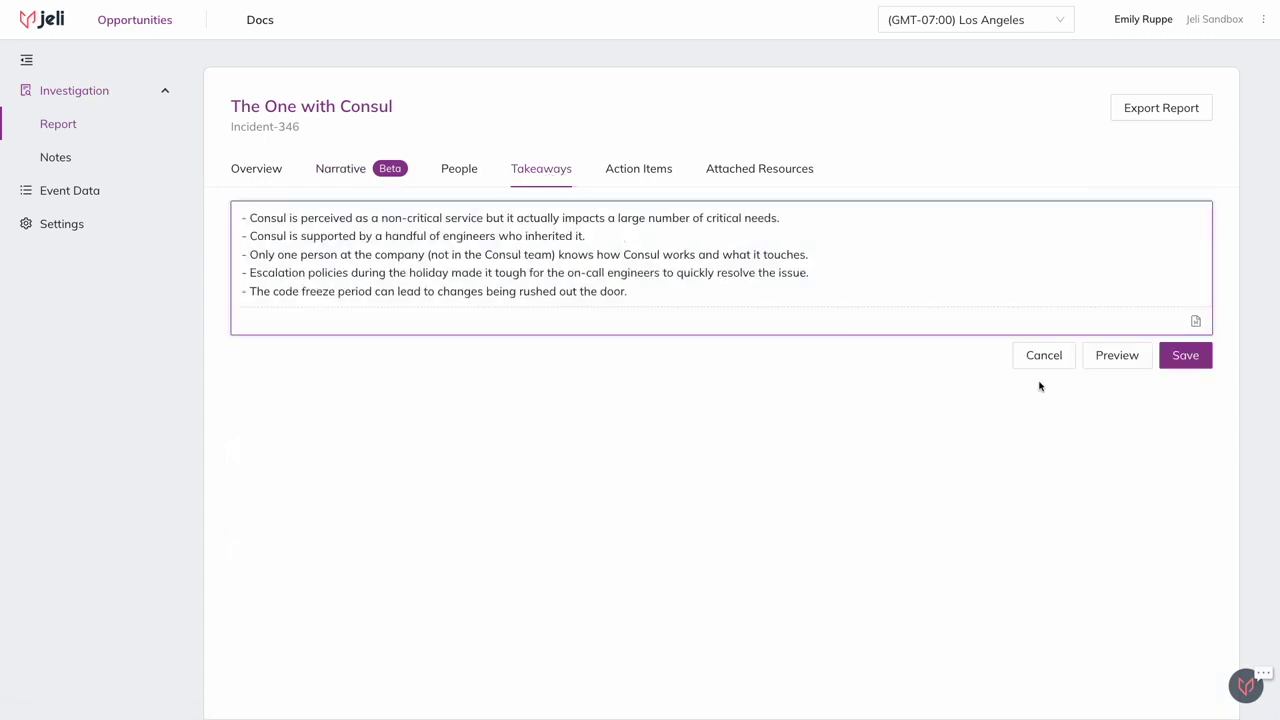
{"action": "left_click", "coordinate": [1166, 361]}
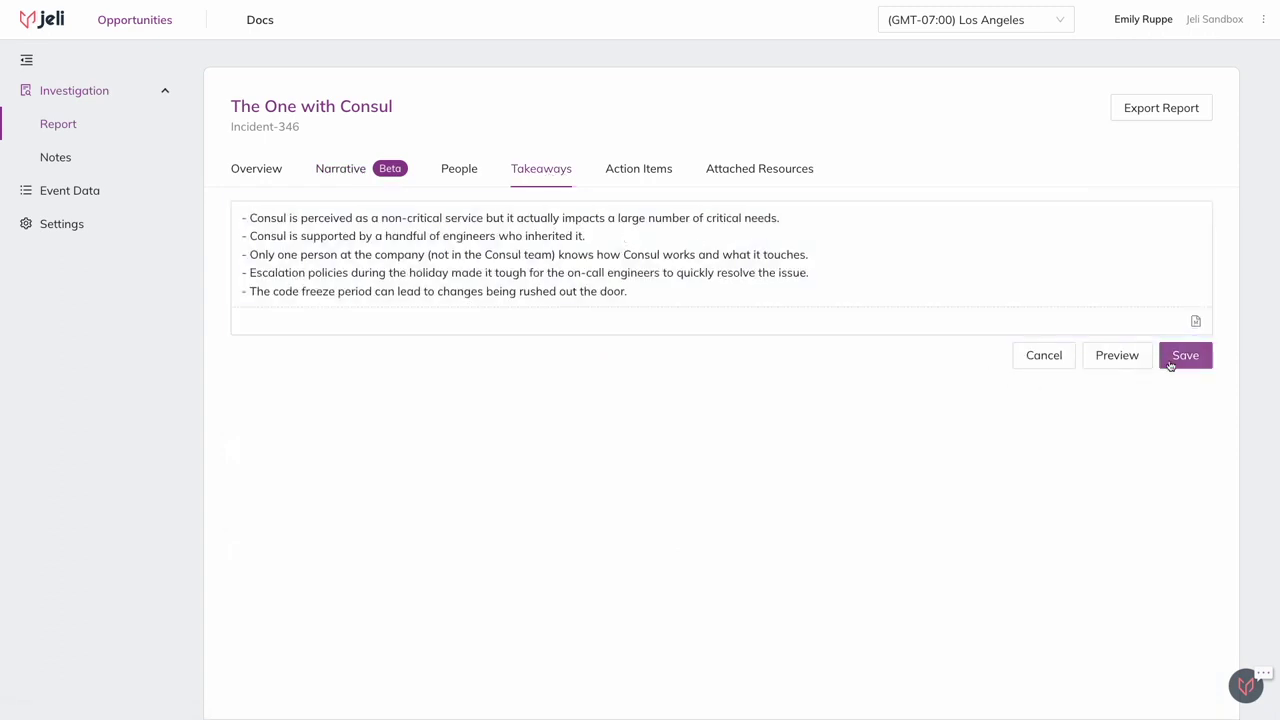
Mark the action item "SE team to reassess on-call rotation" as done, preview the list and save it
{"action": "left_click", "coordinate": [662, 185]}
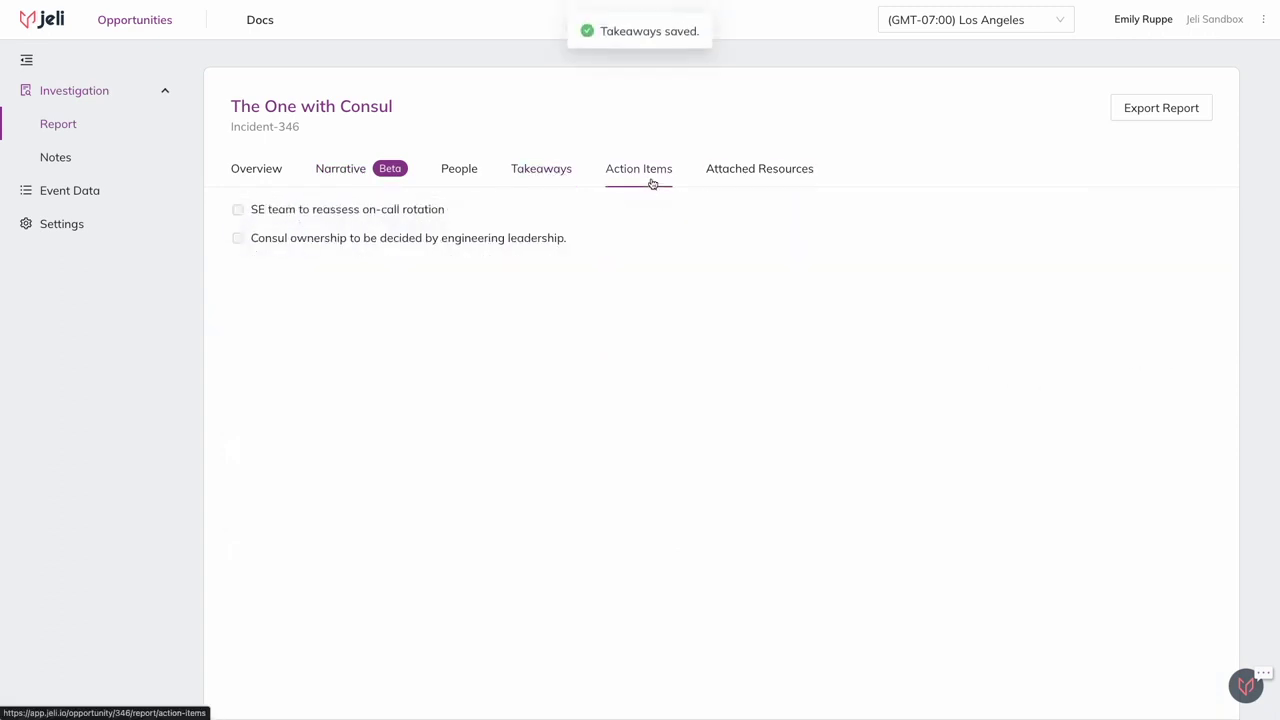
{"action": "left_click", "coordinate": [639, 233]}
{"action": "type", "text": "x"}
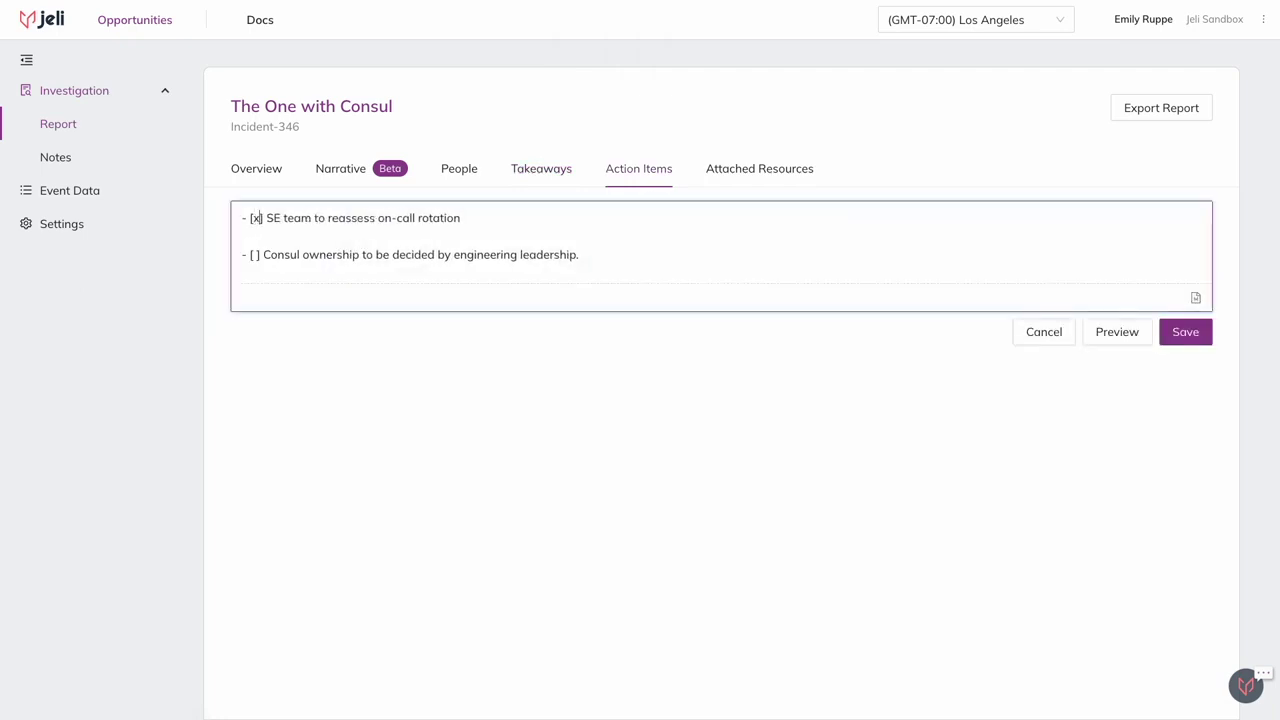
{"action": "left_click", "coordinate": [1106, 330]}
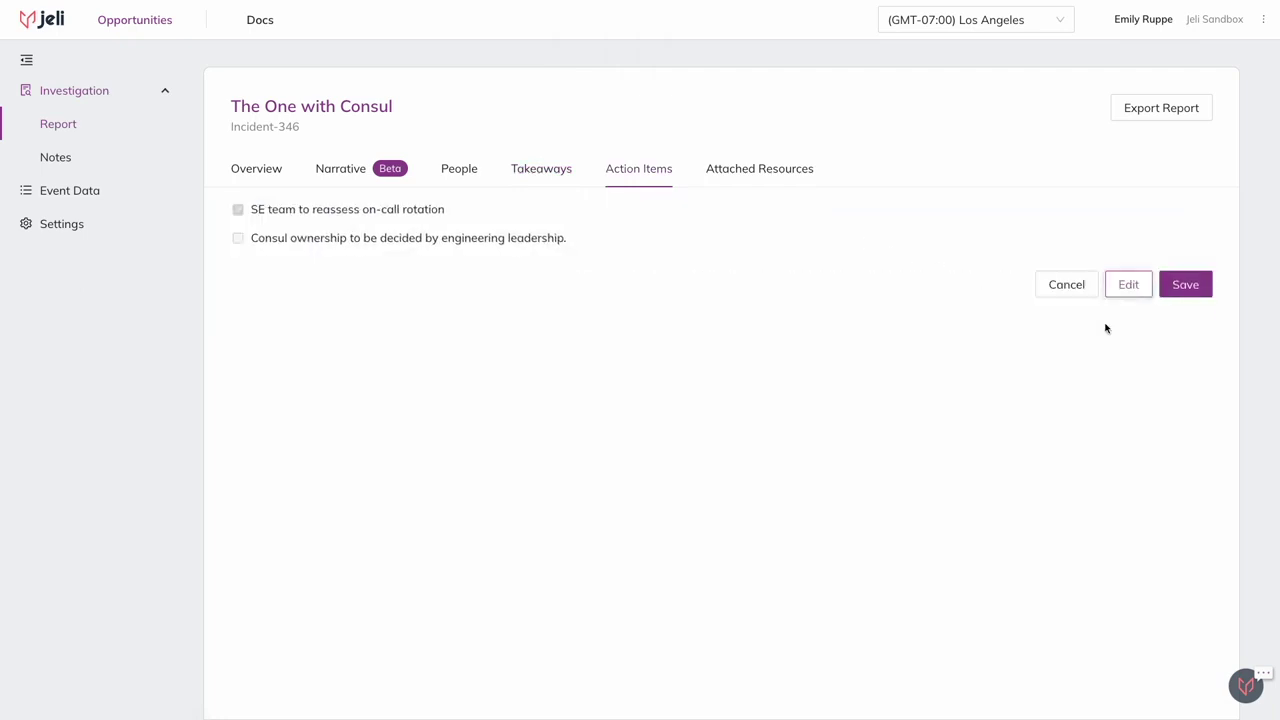
{"action": "left_click", "coordinate": [1182, 289]}
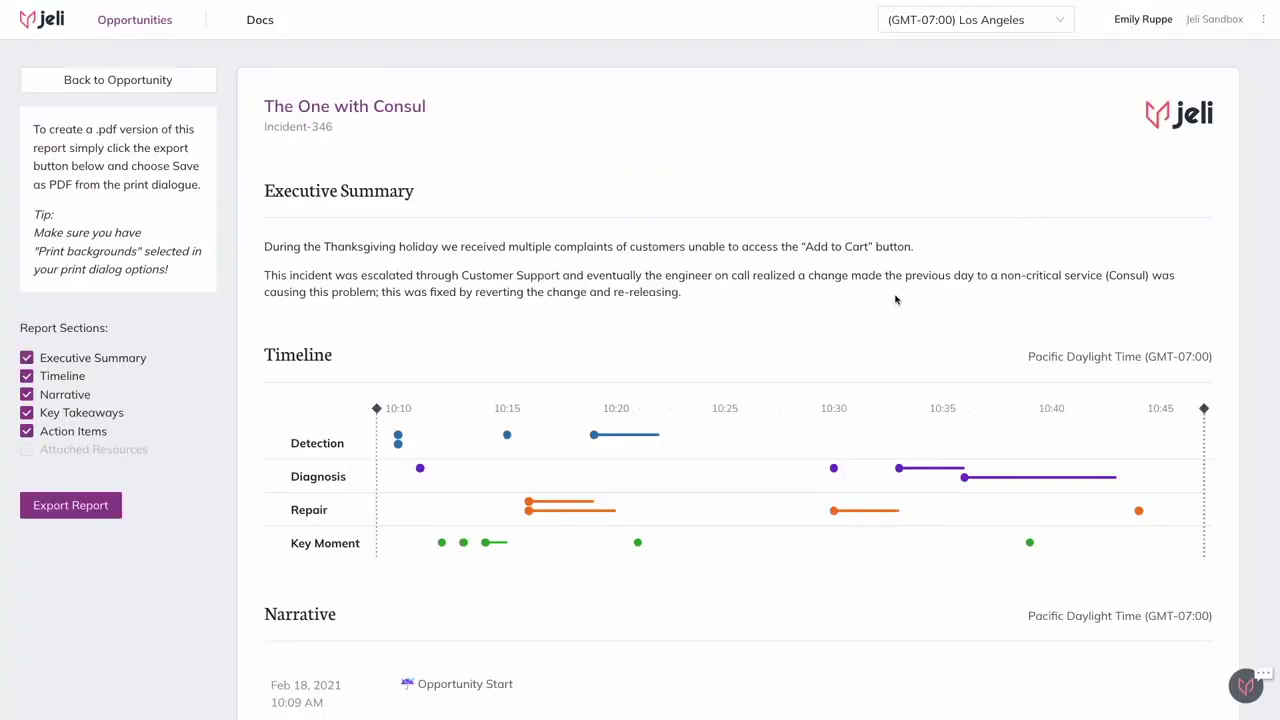
Examine the export version of the report from the timeline and narrative through the key takeaways and action items
{"action": "scroll", "coordinate": [894, 298], "scroll_direction": "down", "scroll_amount": 3}
{"action": "scroll", "coordinate": [895, 299], "scroll_direction": "down", "scroll_amount": 5}
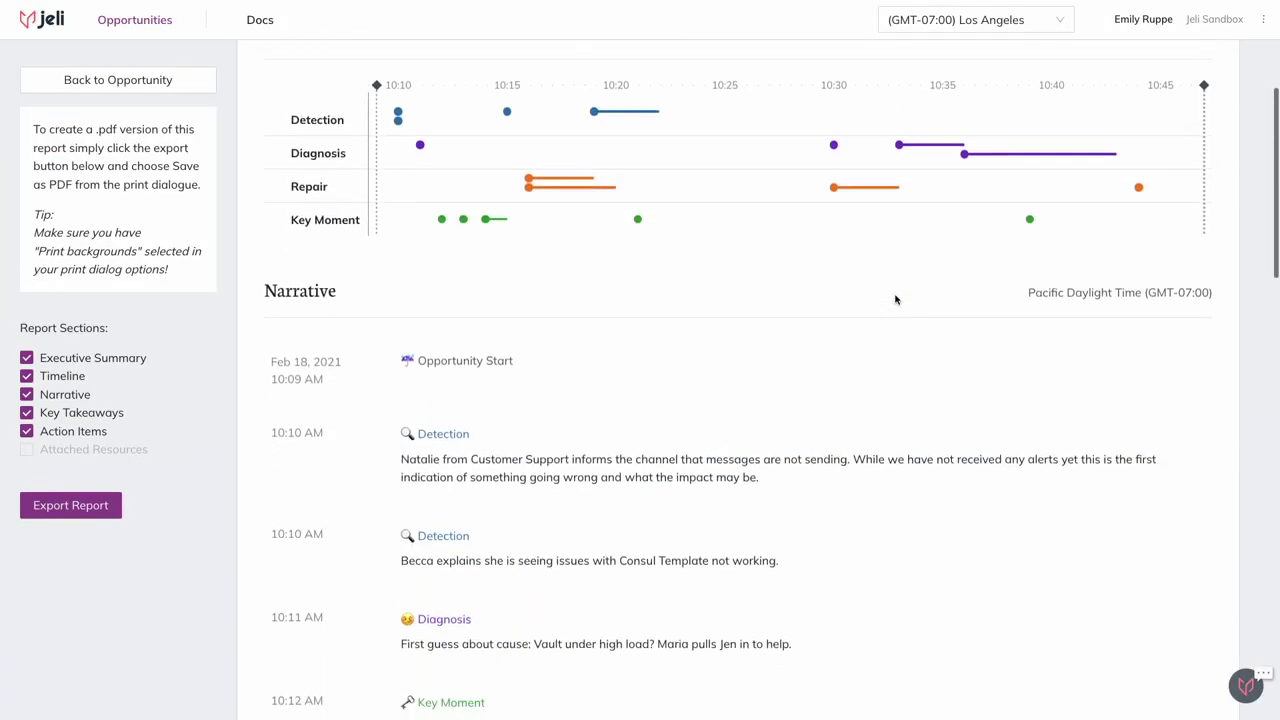
{"action": "scroll", "coordinate": [895, 299], "scroll_direction": "down", "scroll_amount": 7}
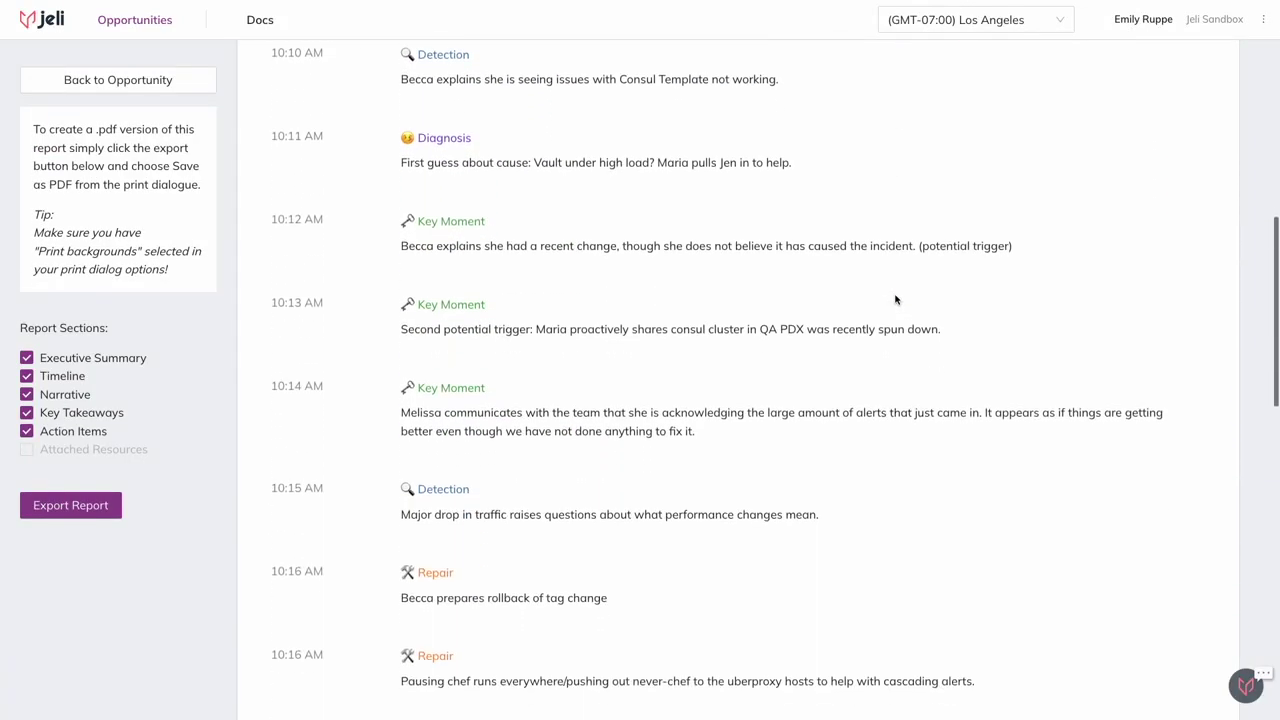
{"action": "scroll", "coordinate": [895, 299], "scroll_direction": "down", "scroll_amount": 6}
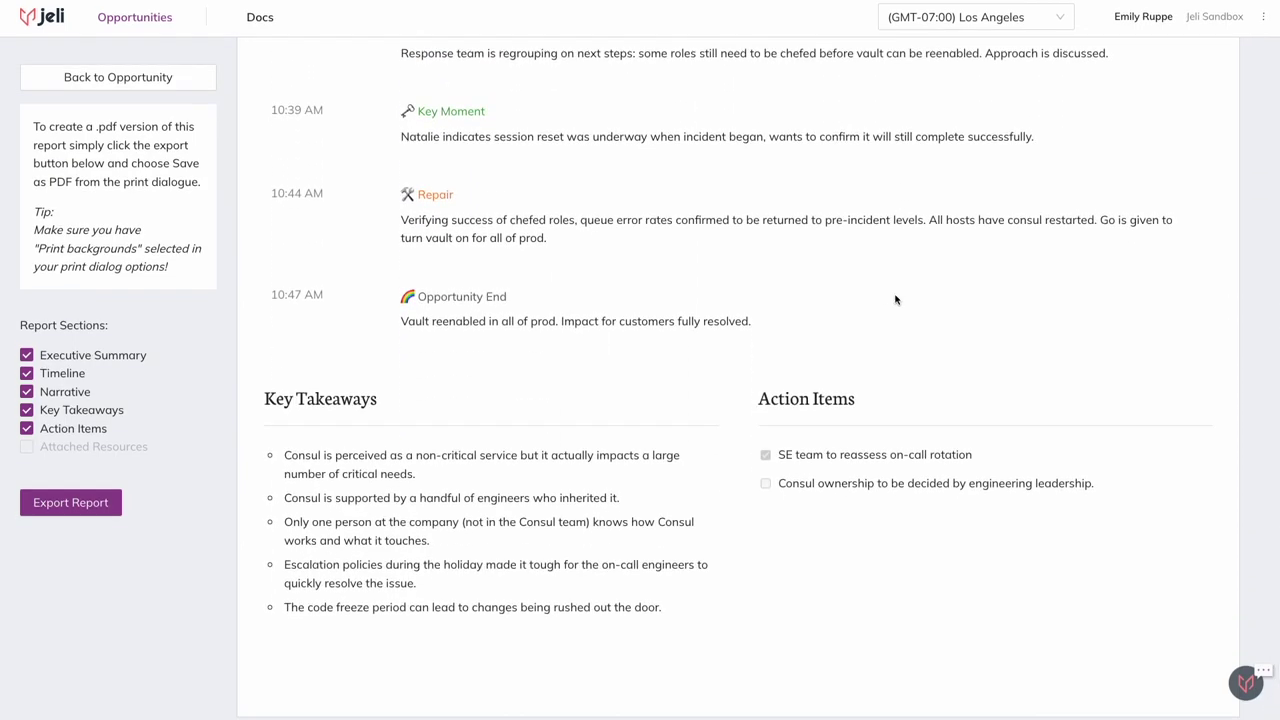
Exclude the Narrative section from the export report, check the shortened layout, and include the section again
{"action": "left_click", "coordinate": [62, 399]}
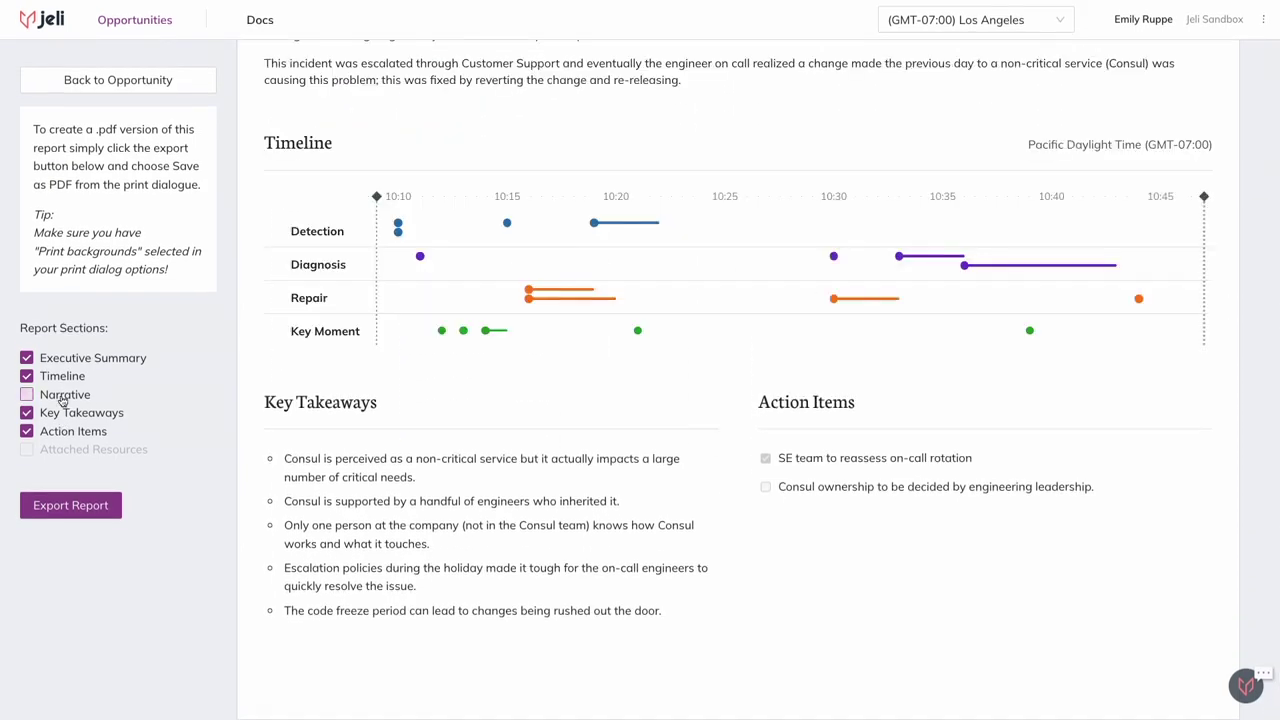
{"action": "scroll", "coordinate": [183, 394], "scroll_direction": "up", "scroll_amount": 1}
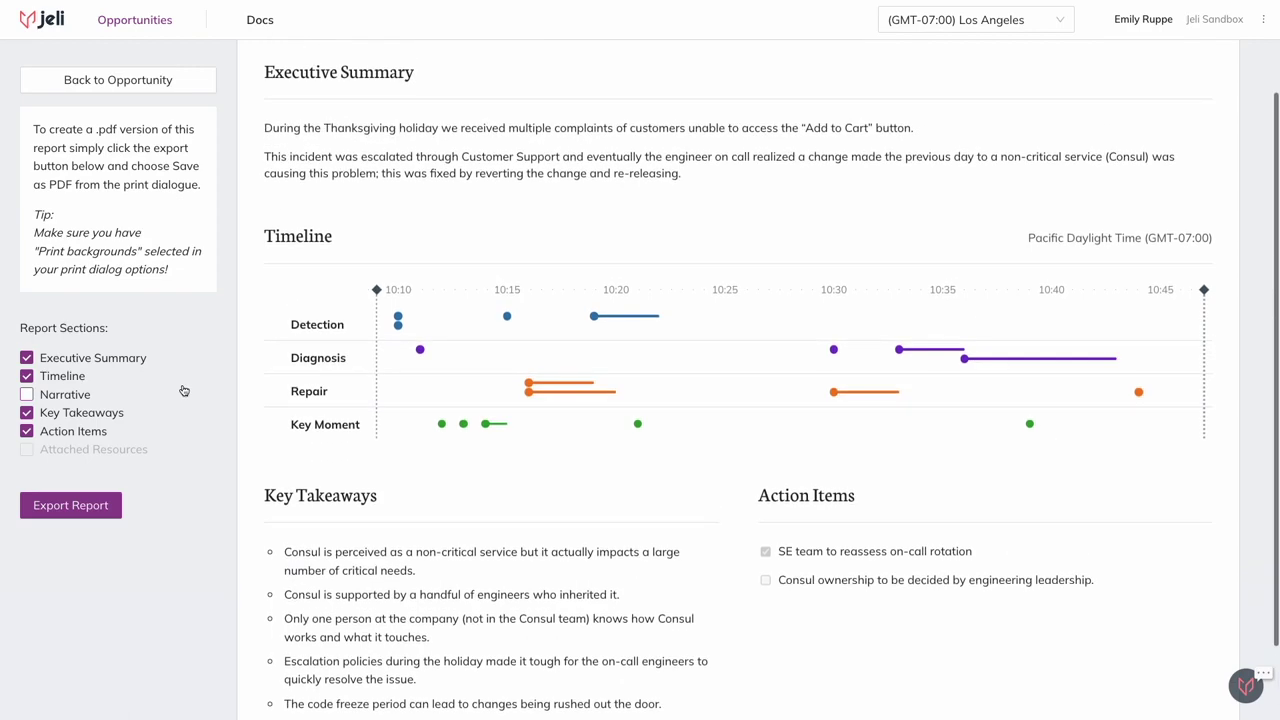
{"action": "left_click", "coordinate": [77, 397]}
{"action": "scroll", "coordinate": [150, 420], "scroll_direction": "up", "scroll_amount": 1}
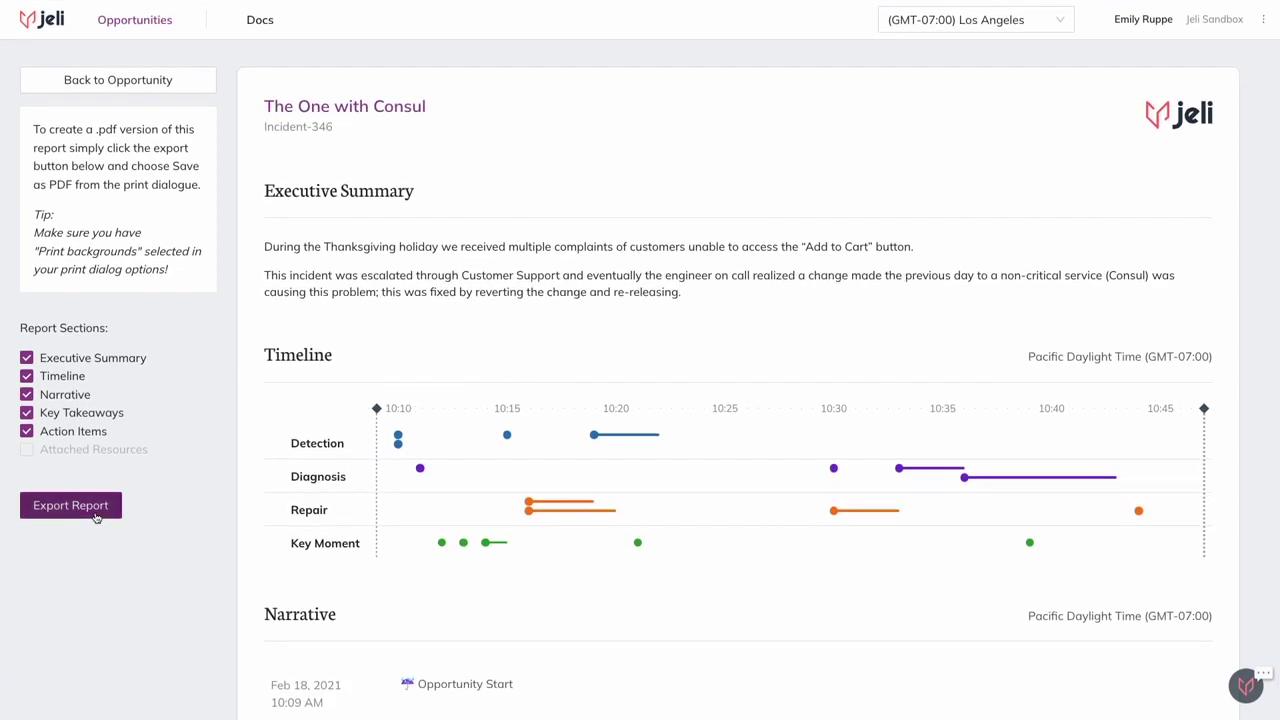
{"action": "left_click", "coordinate": [150, 25]}
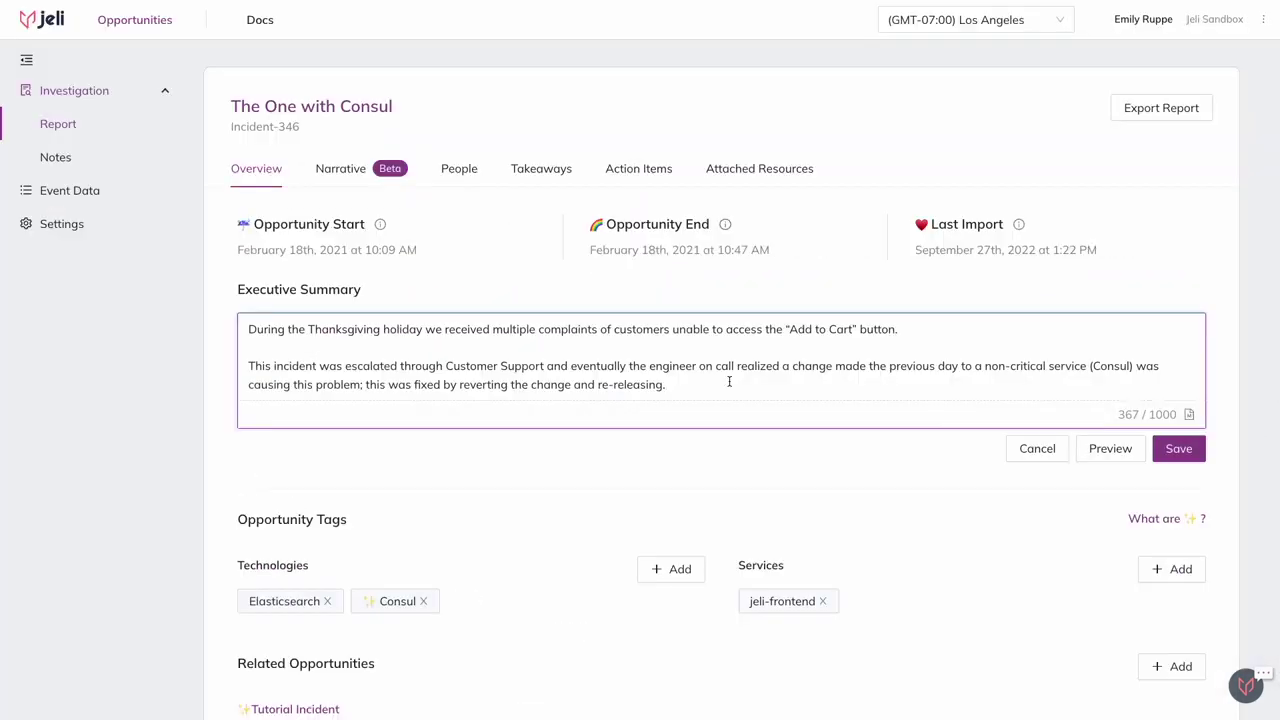
{"action": "left_click", "coordinate": [1167, 460]}
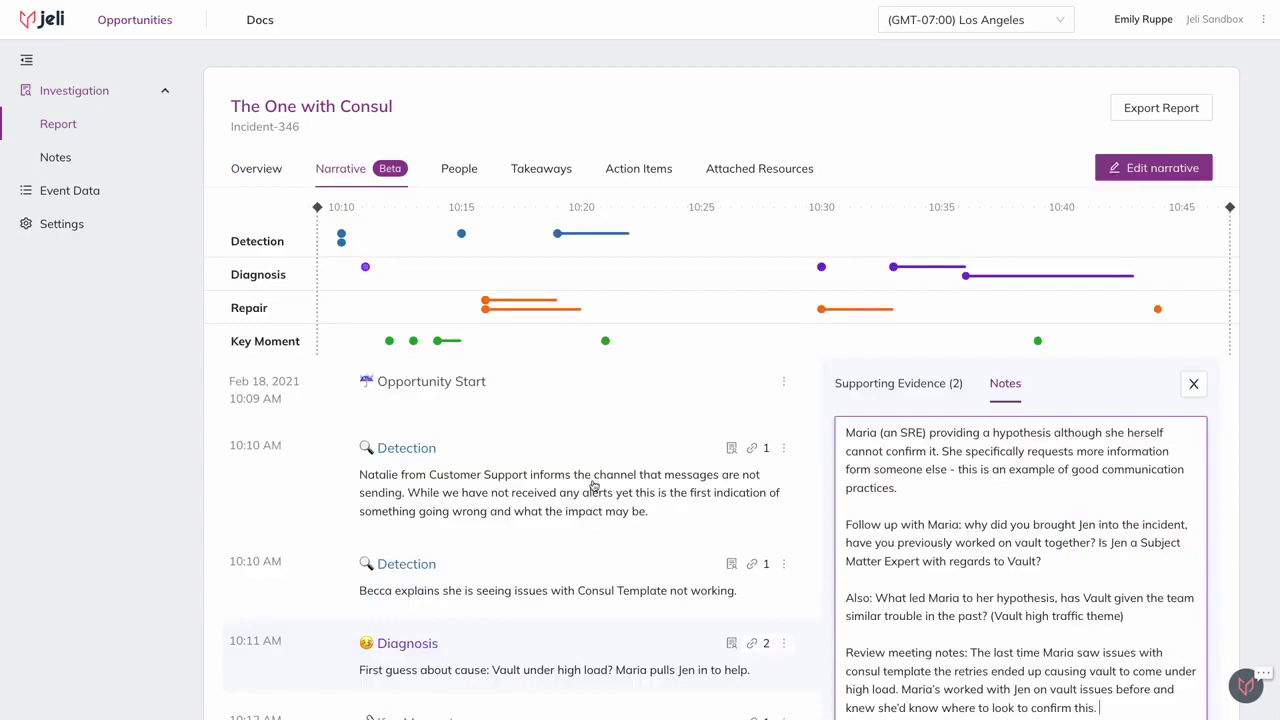